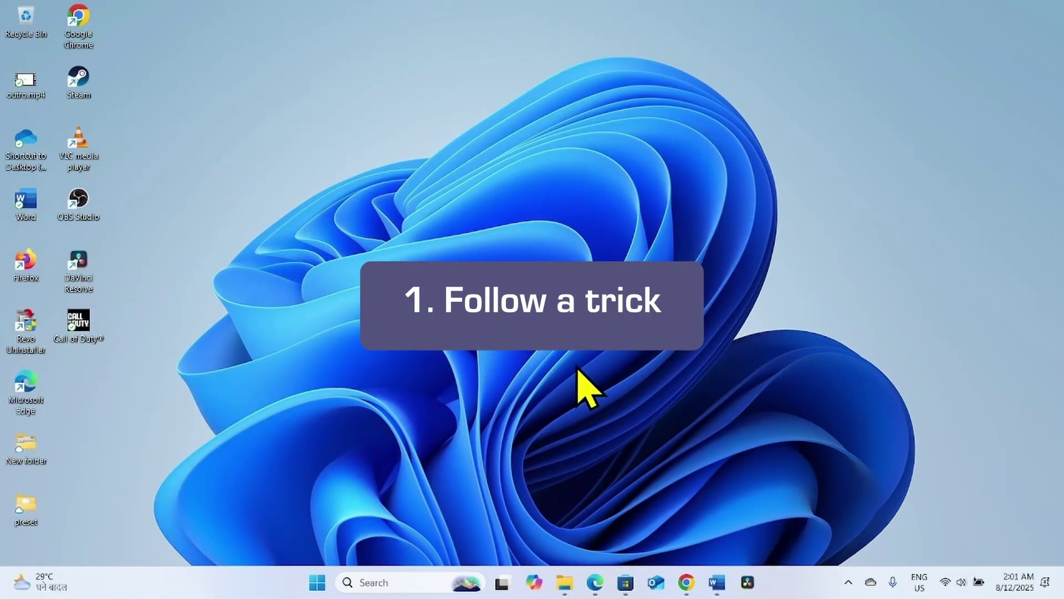
- Enter the account's e-mail address on the Microsoft sign-in page in Edge and continue
{"action": "left_click", "coordinate": [590, 582]}
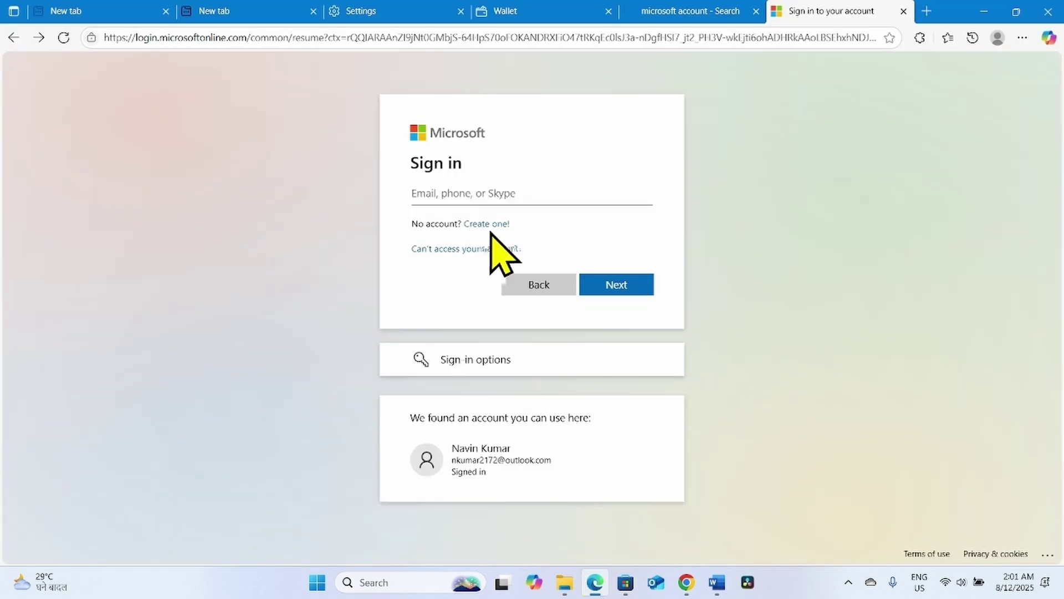
{"action": "left_click", "coordinate": [472, 188]}
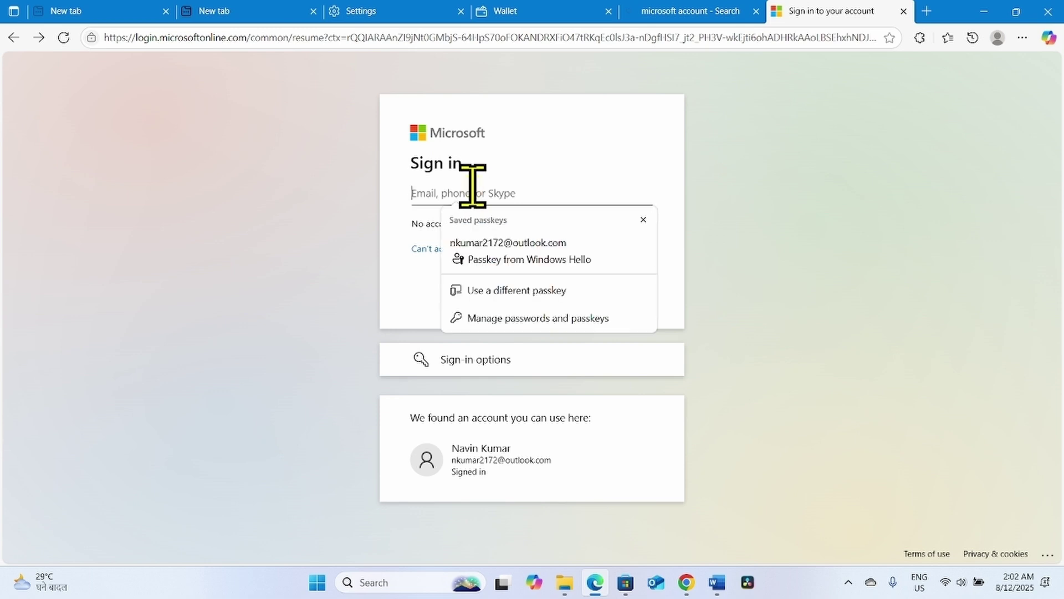
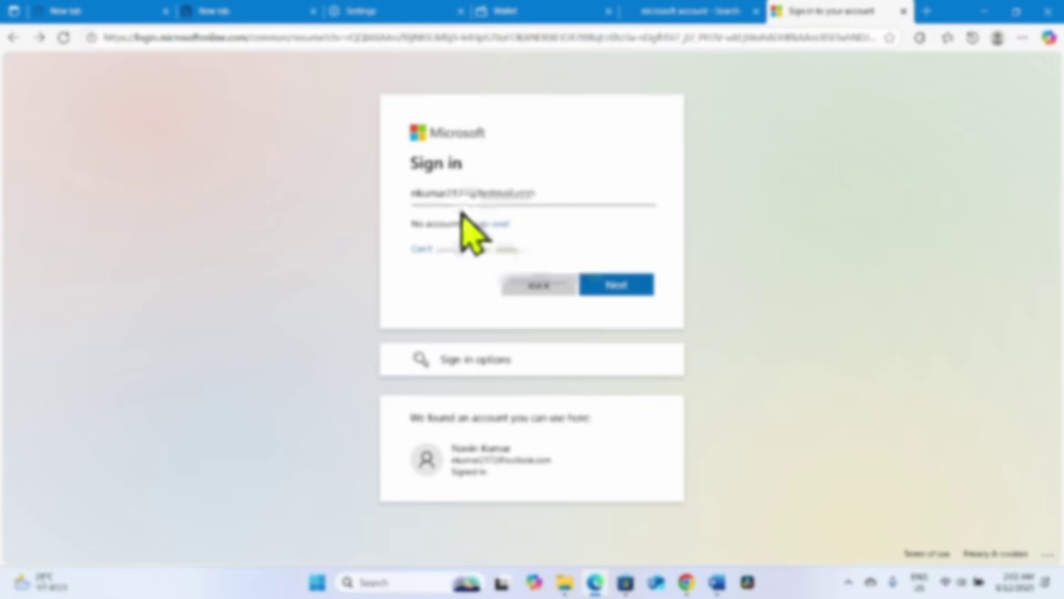
{"action": "left_click", "coordinate": [604, 286]}
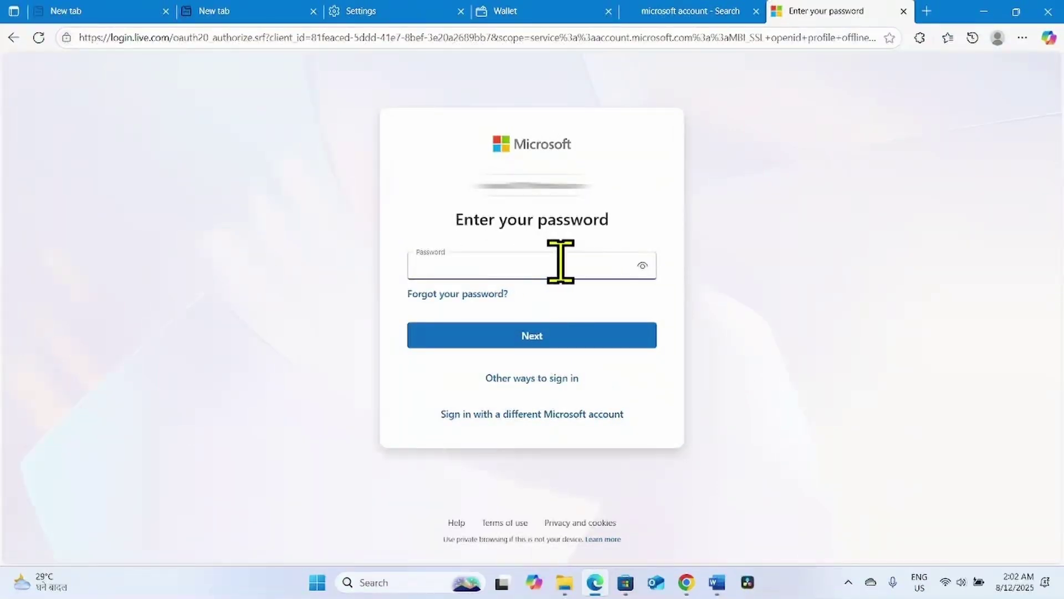
- Switch to approving the sign-in in the mobile app (number 94), then minimize Edge
{"action": "left_click", "coordinate": [530, 380]}
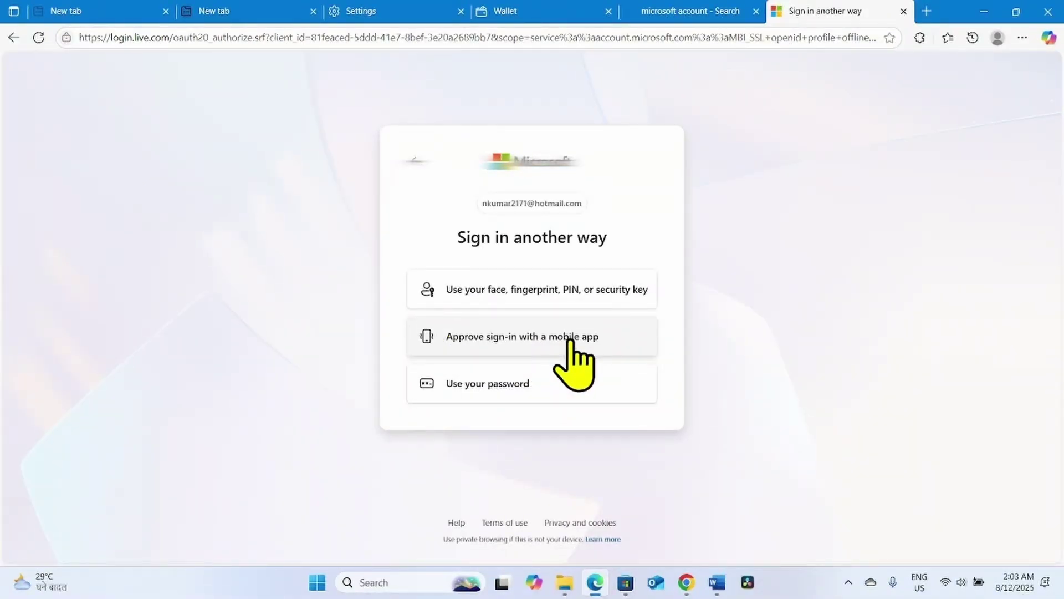
{"action": "left_click", "coordinate": [529, 339]}
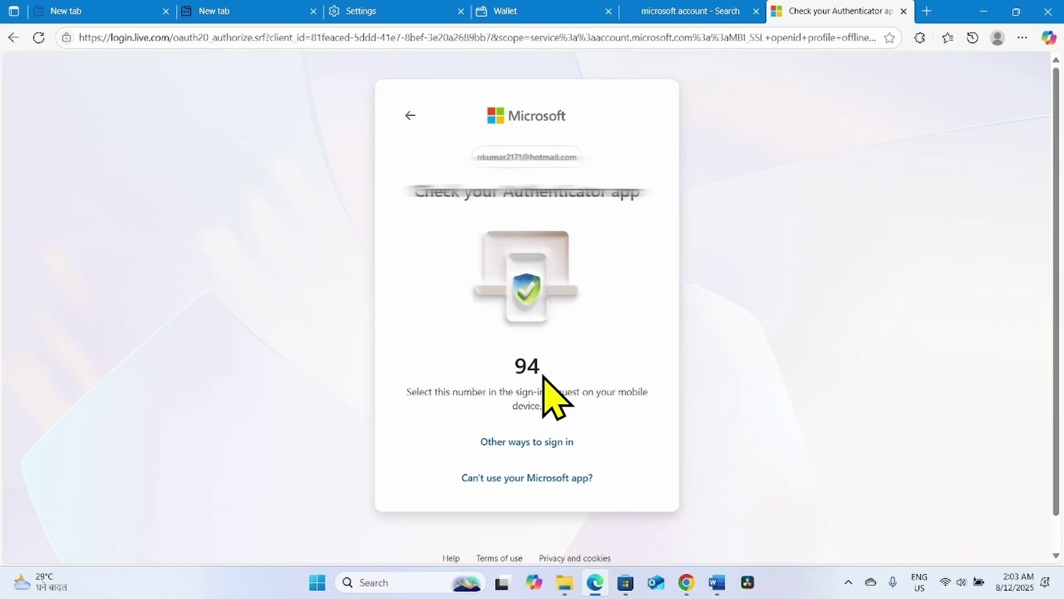
{"action": "left_click", "coordinate": [981, 11]}
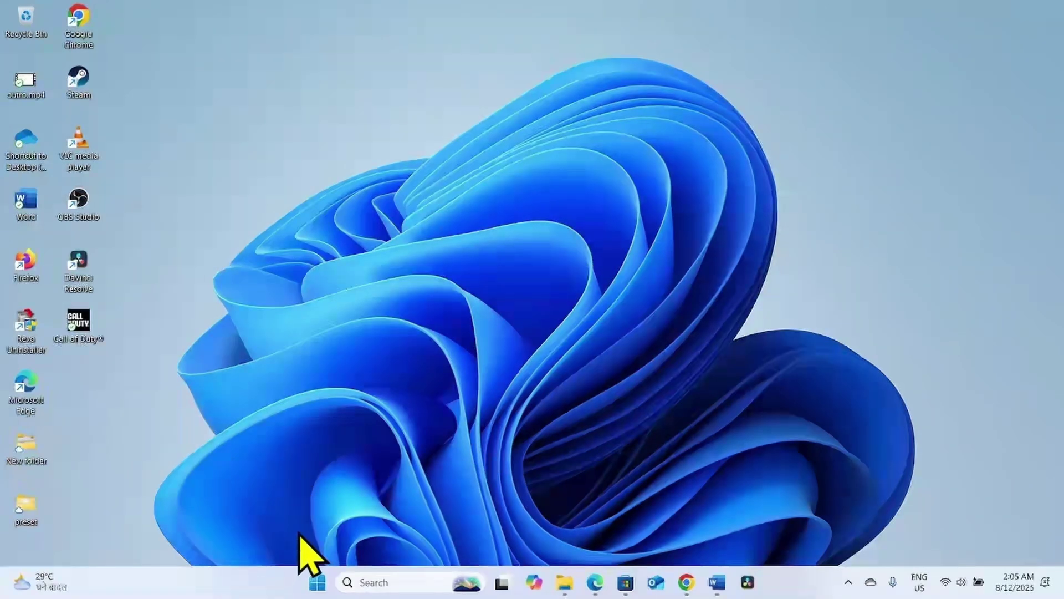
- Go to Settings > System > Troubleshoot > Other troubleshooters, then close Get Help and Settings
{"action": "left_click", "coordinate": [317, 583]}
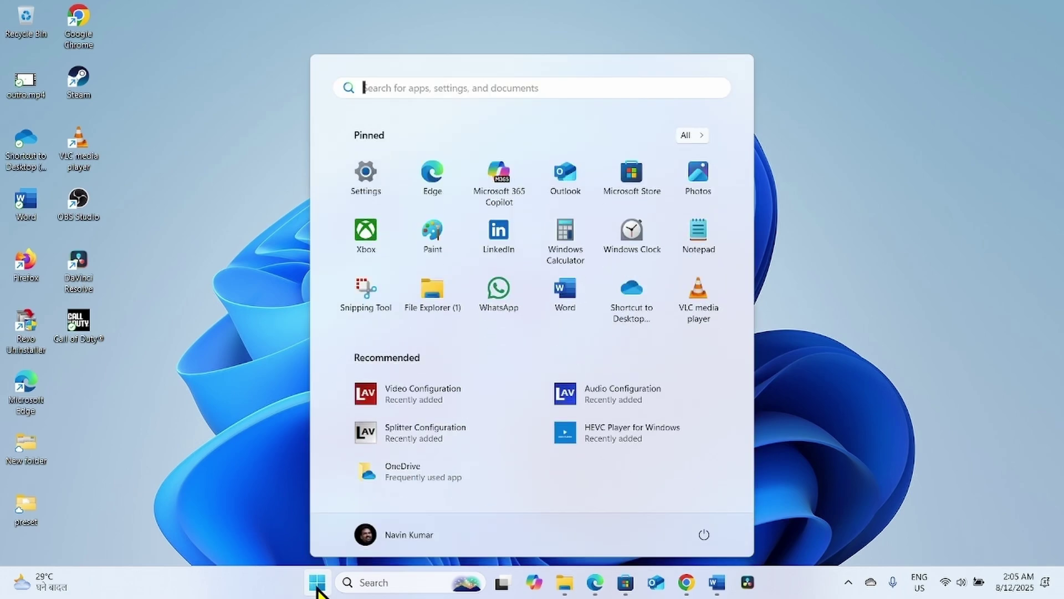
{"action": "left_click", "coordinate": [366, 172]}
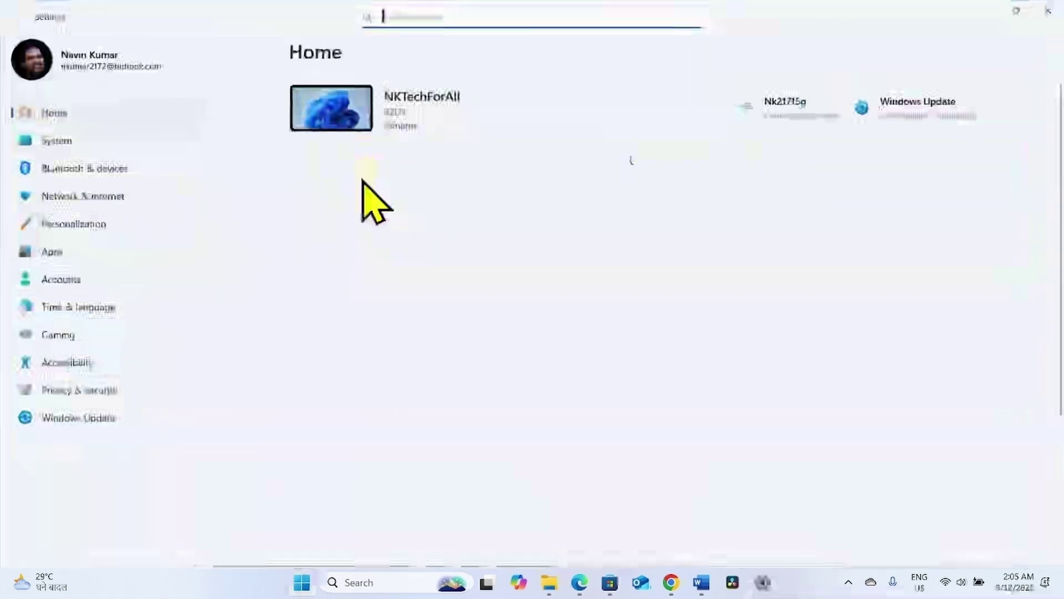
{"action": "left_click", "coordinate": [57, 140]}
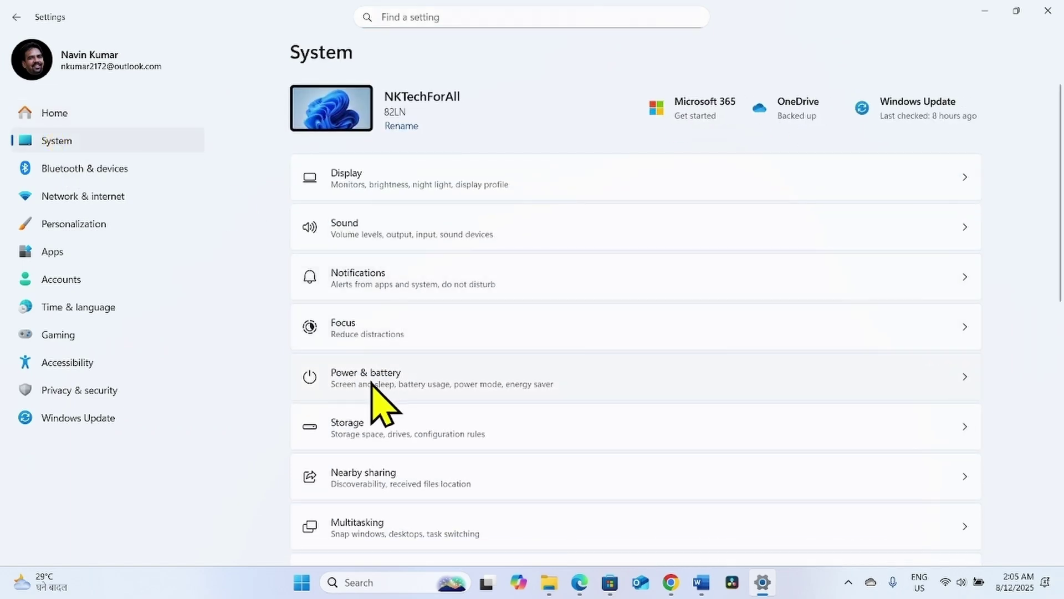
{"action": "scroll", "coordinate": [383, 402], "scroll_direction": "down", "scroll_amount": 10}
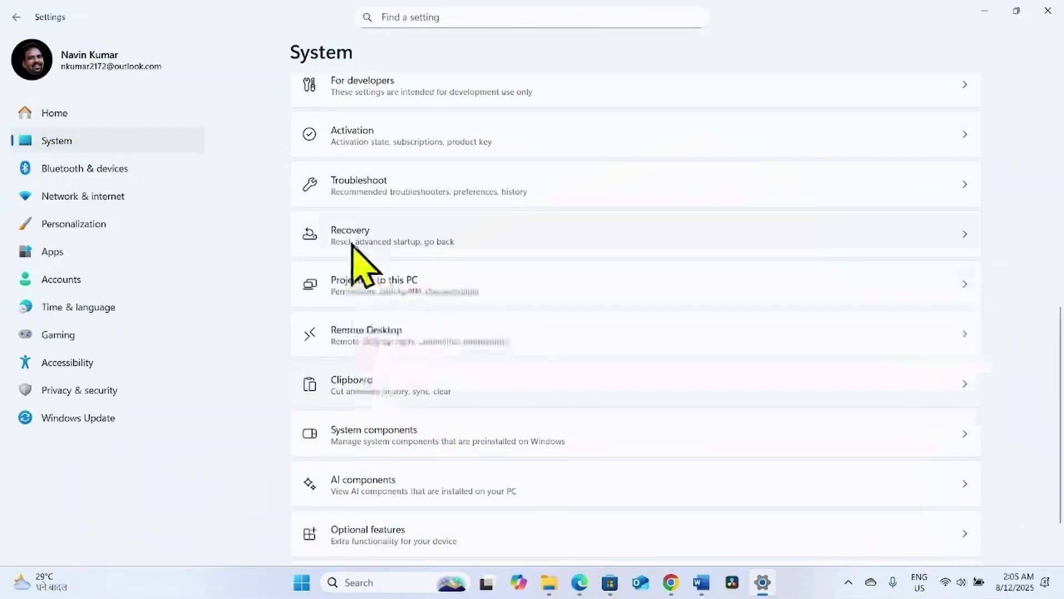
{"action": "left_click", "coordinate": [358, 181]}
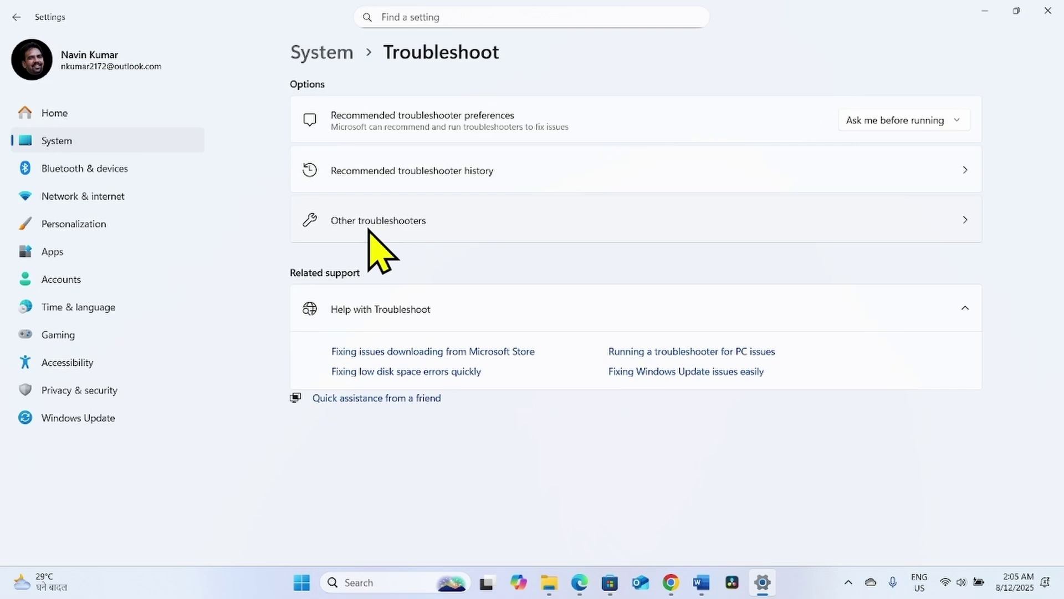
{"action": "left_click", "coordinate": [369, 228]}
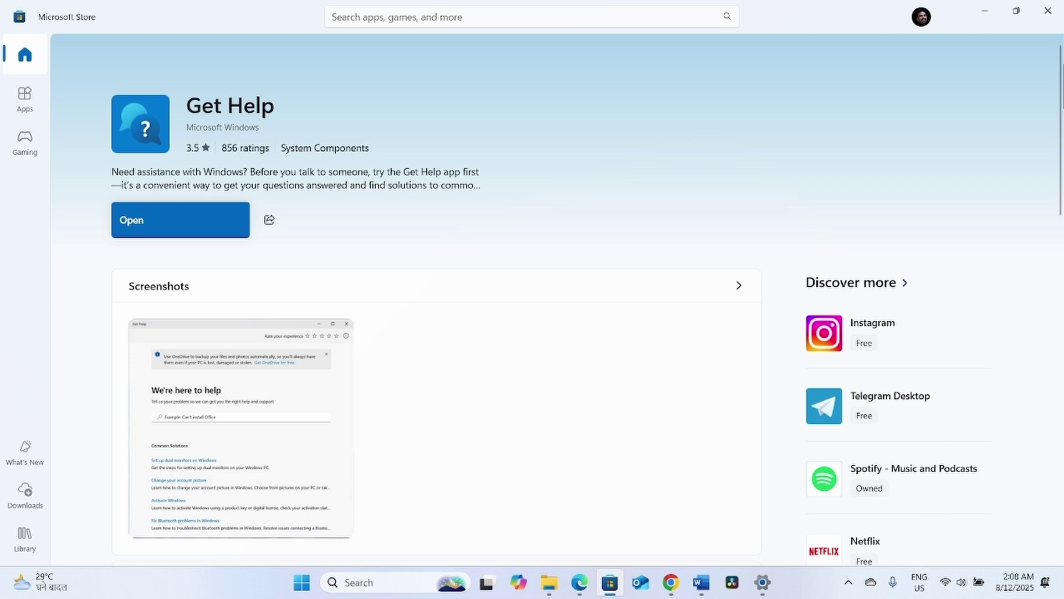
{"action": "left_click", "coordinate": [1047, 10]}
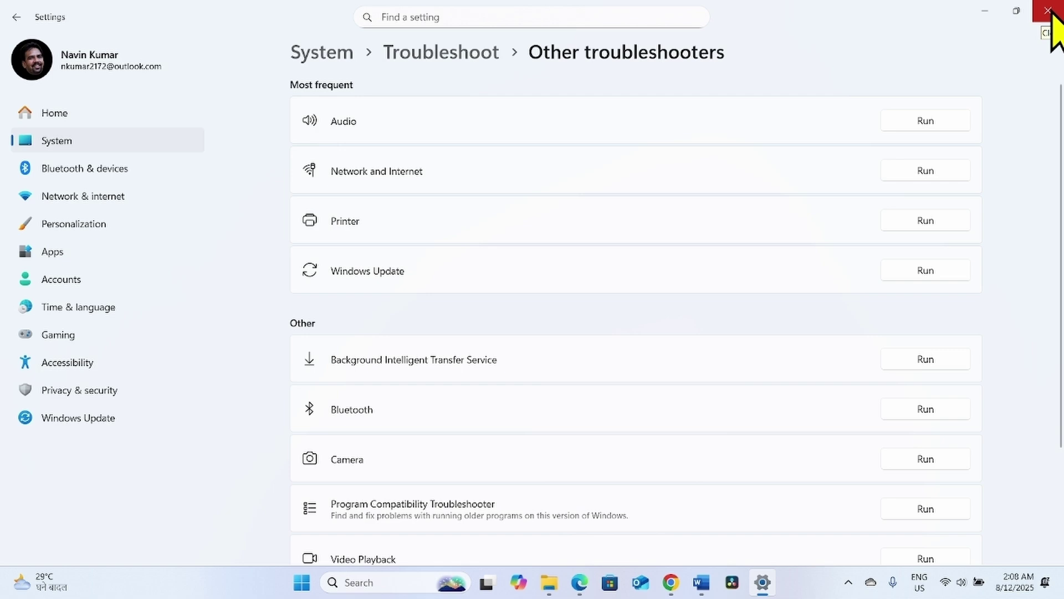
{"action": "left_click", "coordinate": [1050, 10]}
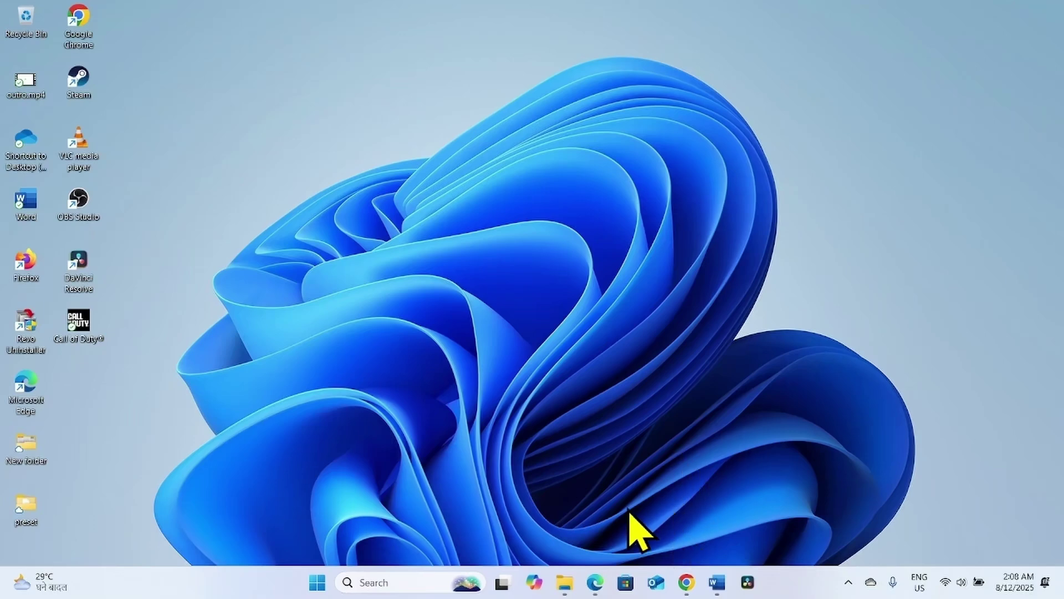
- Open the folder containing windows_10_update_troubleshooter.zip from Chrome's downloads list
{"action": "left_click", "coordinate": [686, 582]}
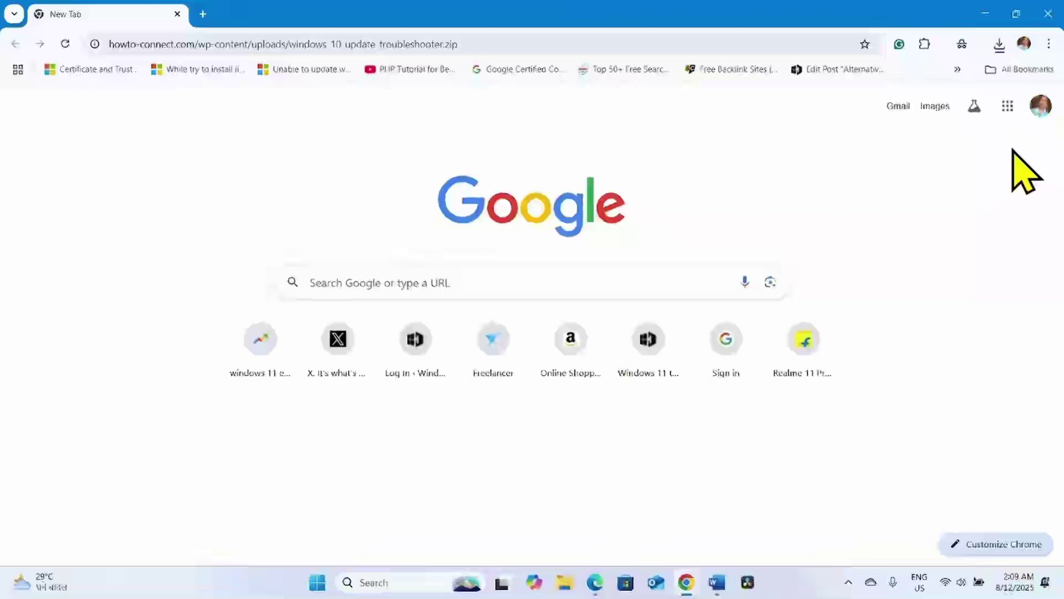
{"action": "left_click", "coordinate": [1001, 49]}
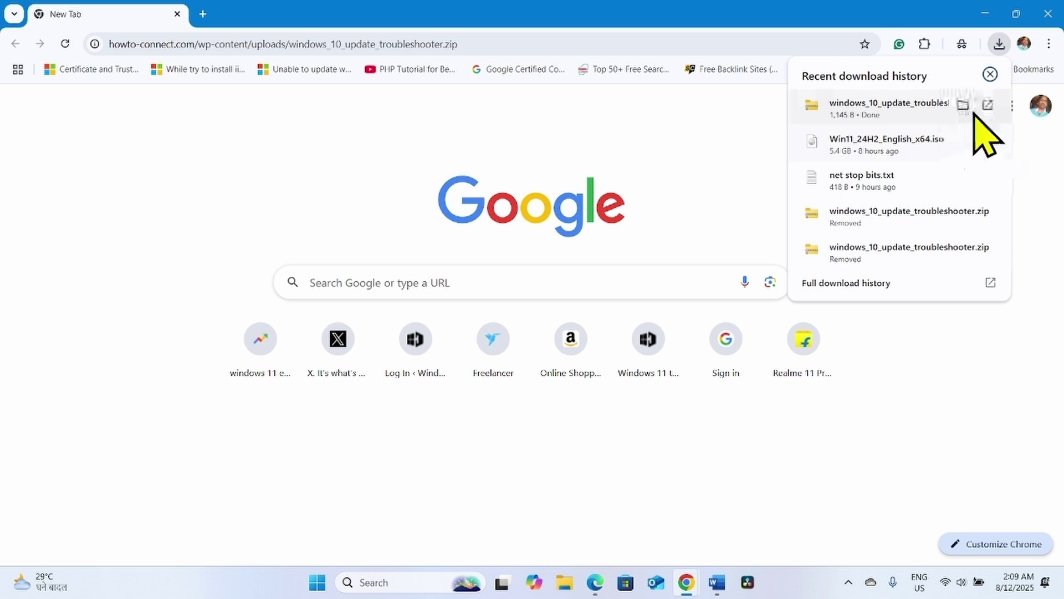
{"action": "left_click", "coordinate": [963, 105]}
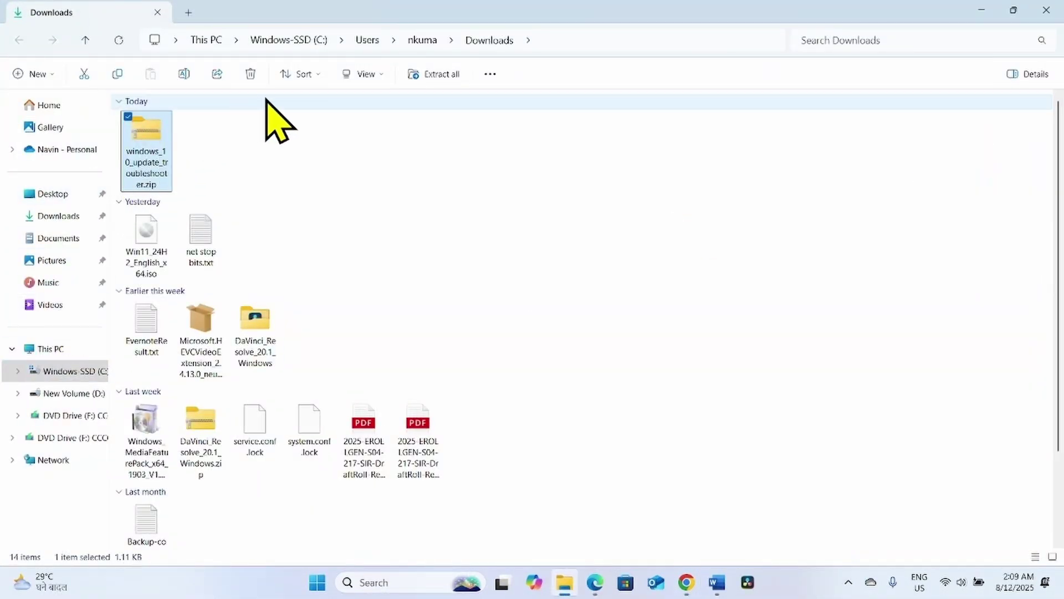
- Extract the troubleshooter zip to its suggested folder and open wu_troubleshoot10.diagcab inside it
{"action": "left_click", "coordinate": [415, 75]}
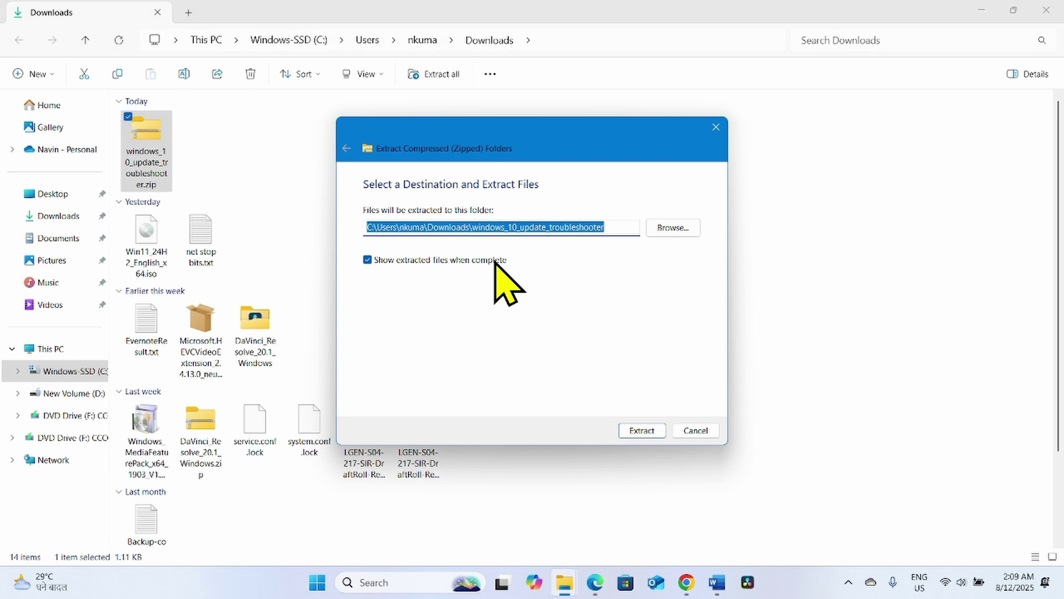
{"action": "left_click", "coordinate": [639, 432]}
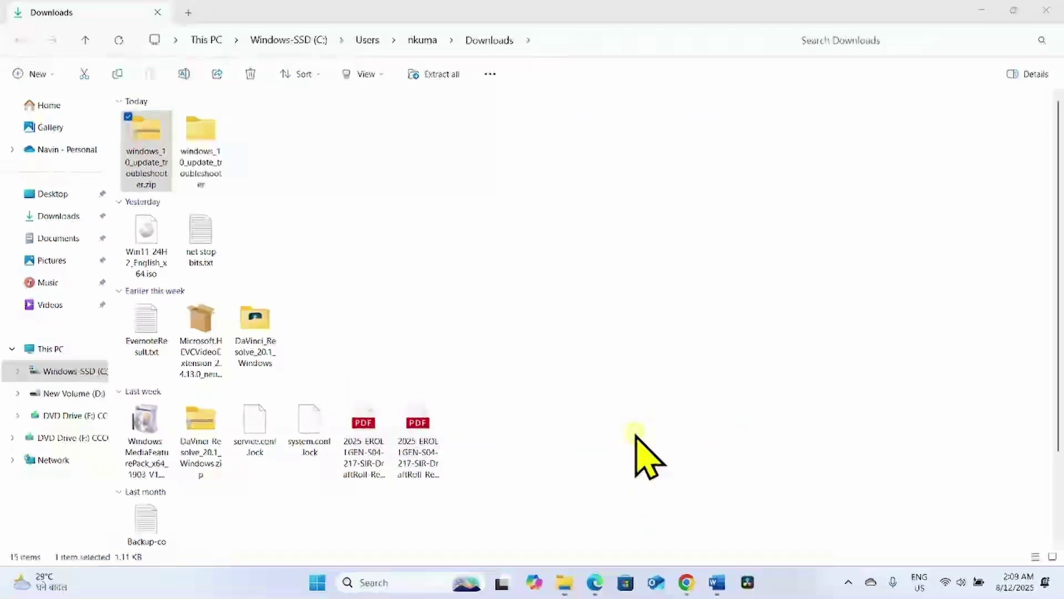
{"action": "left_click", "coordinate": [234, 137]}
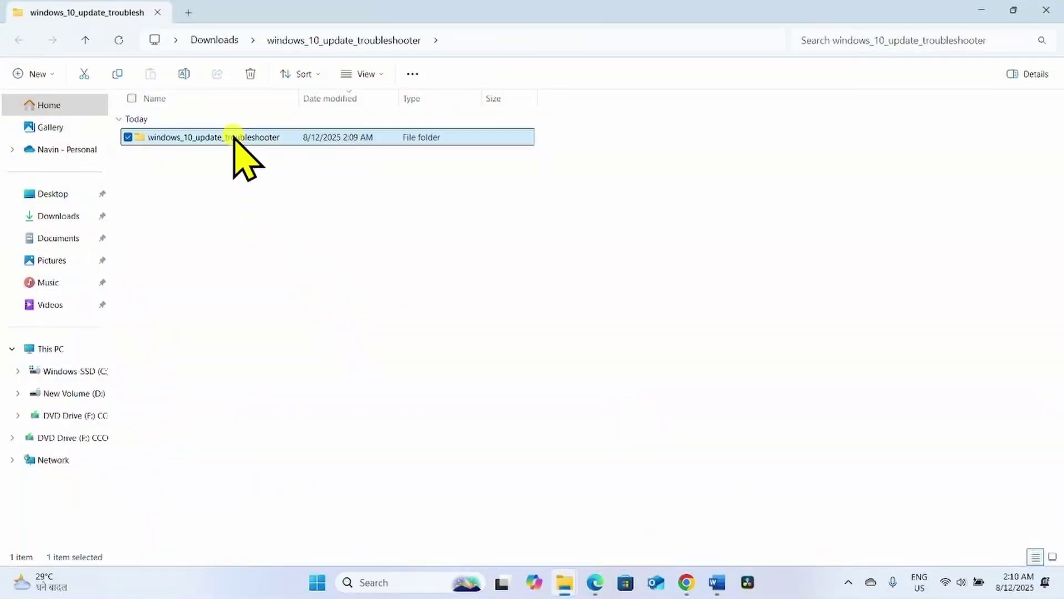
{"action": "double_click", "coordinate": [234, 137]}
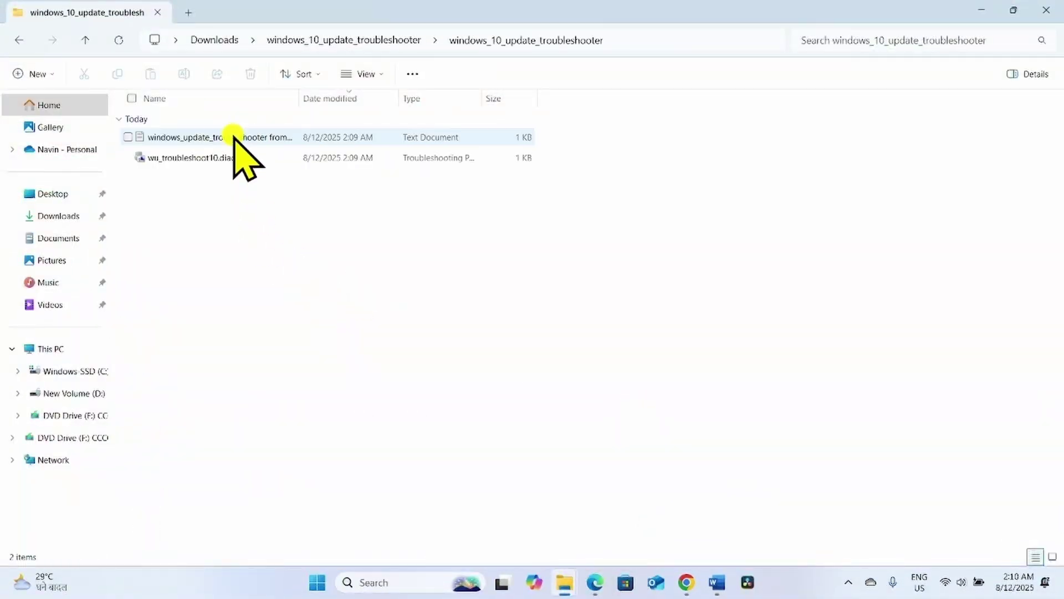
{"action": "right_click", "coordinate": [201, 158]}
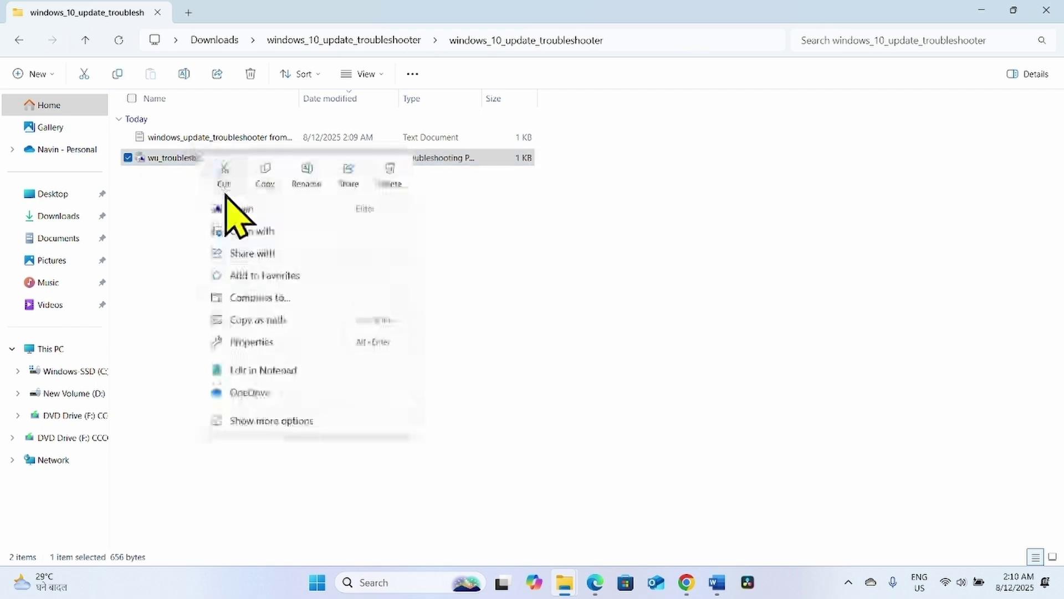
{"action": "left_click", "coordinate": [236, 210]}
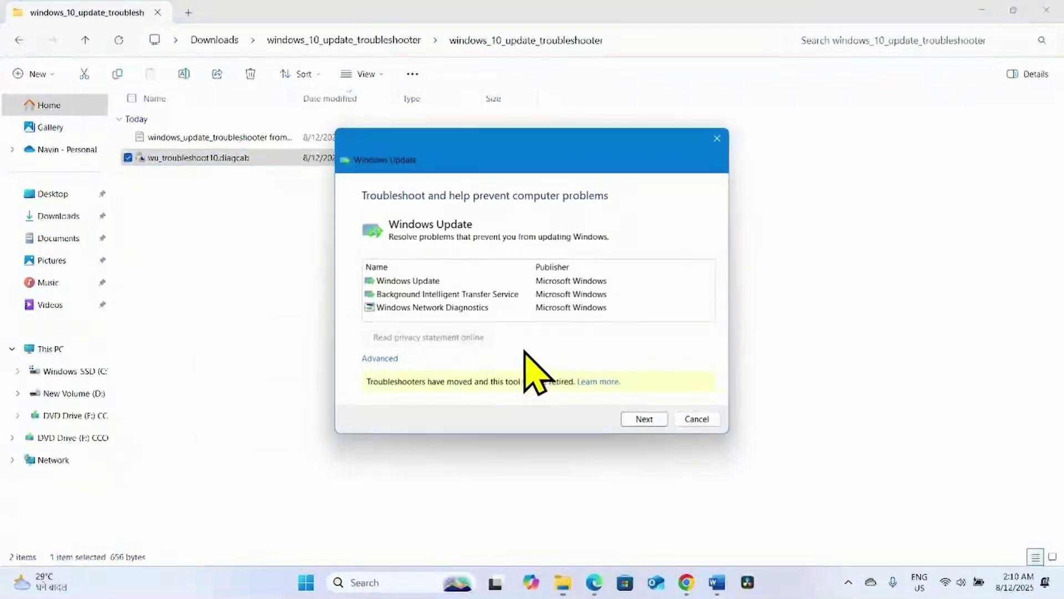
- Rerun the troubleshooter as administrator and start detecting Windows Update problems
{"action": "left_click", "coordinate": [373, 359]}
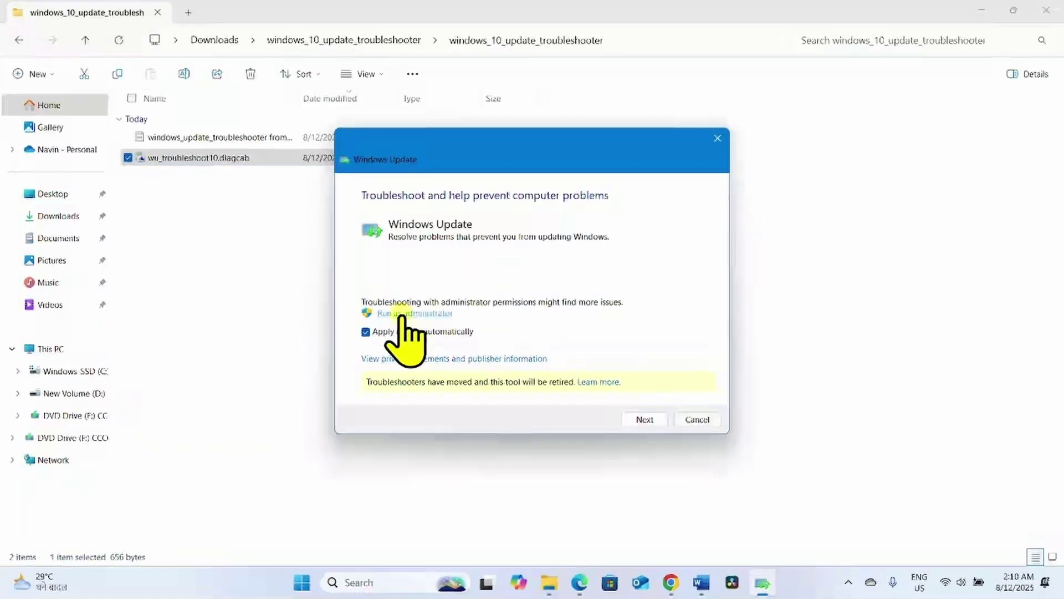
{"action": "left_click", "coordinate": [400, 315]}
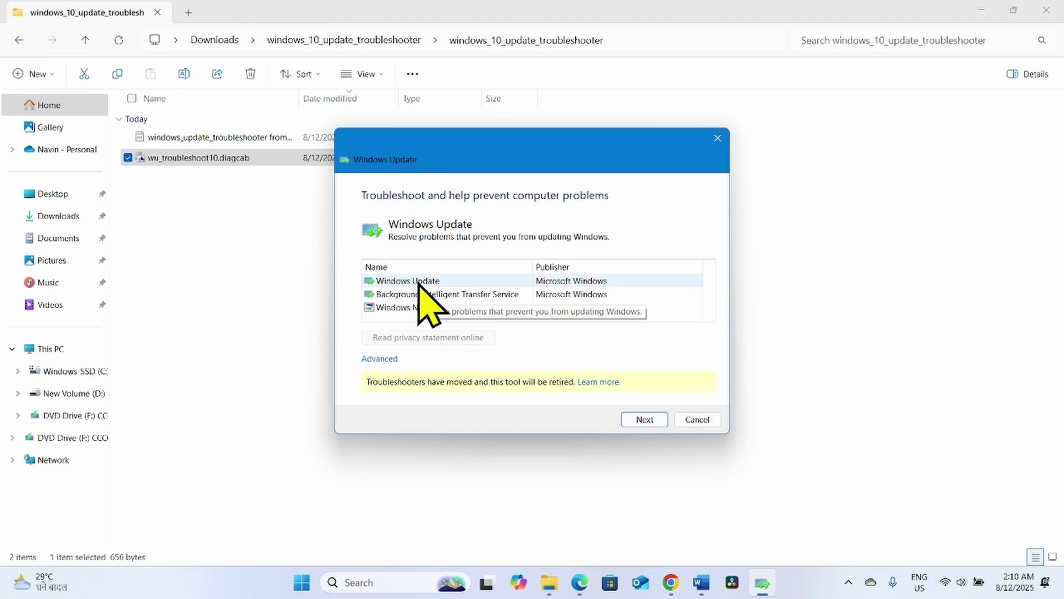
{"action": "left_click", "coordinate": [419, 282]}
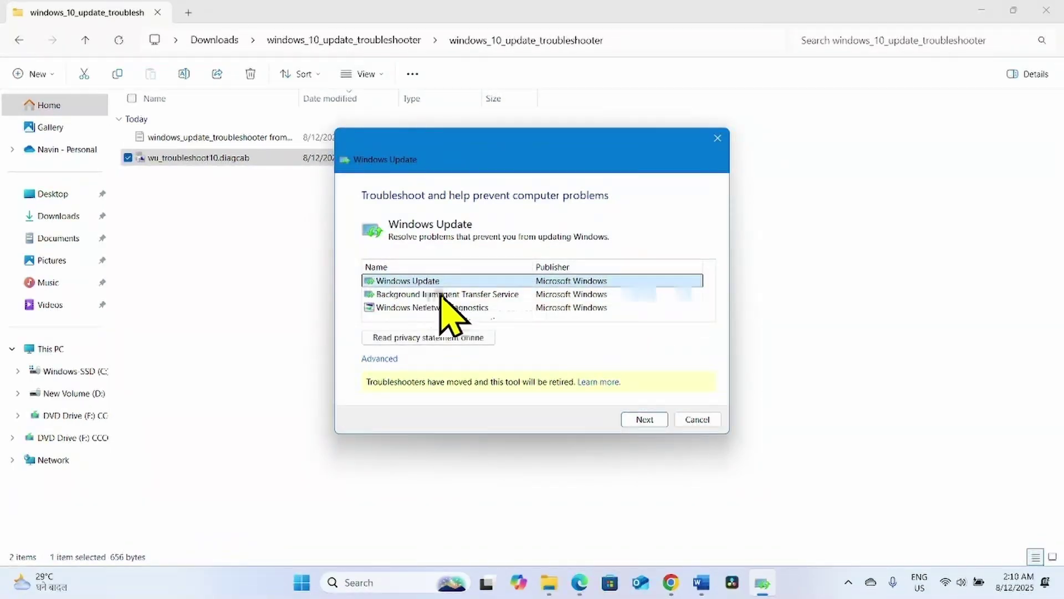
{"action": "left_click", "coordinate": [638, 420]}
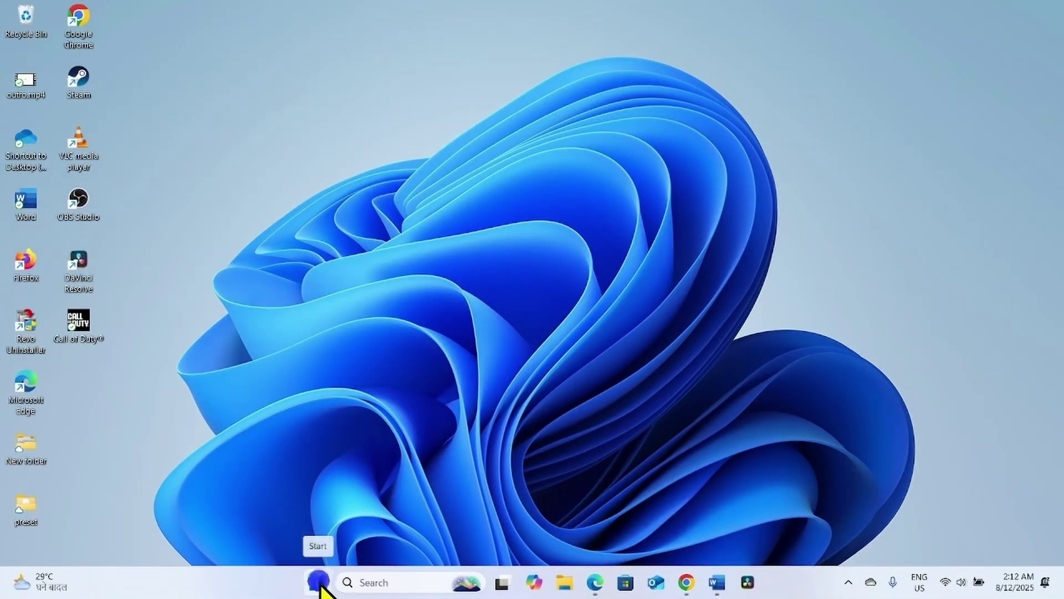
- Launch Terminal (Admin) from the Start context menu and approve the UAC prompt
{"action": "right_click", "coordinate": [319, 583]}
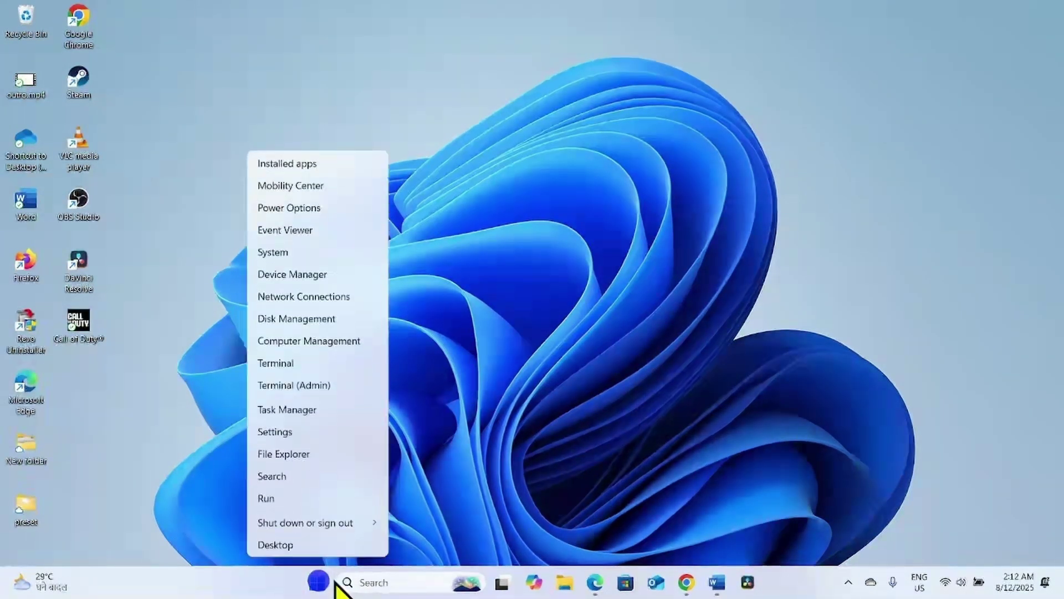
{"action": "left_click", "coordinate": [314, 387]}
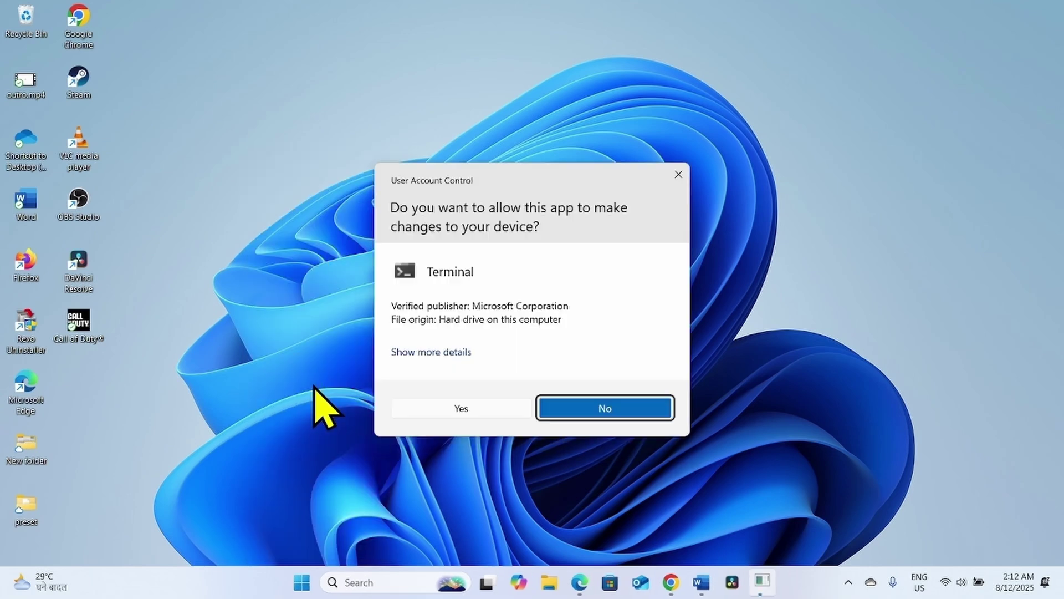
{"action": "left_click", "coordinate": [464, 409]}
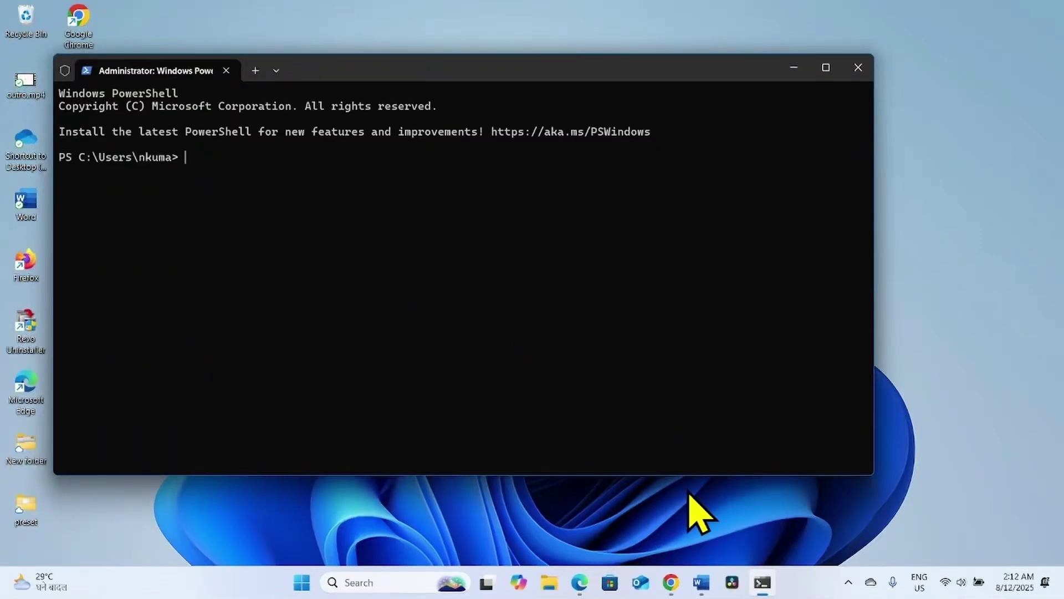
- Copy the Get-AppXPackage re-registration command from the Word guide, then minimize Word
{"action": "mouse_move", "coordinate": [703, 579]}
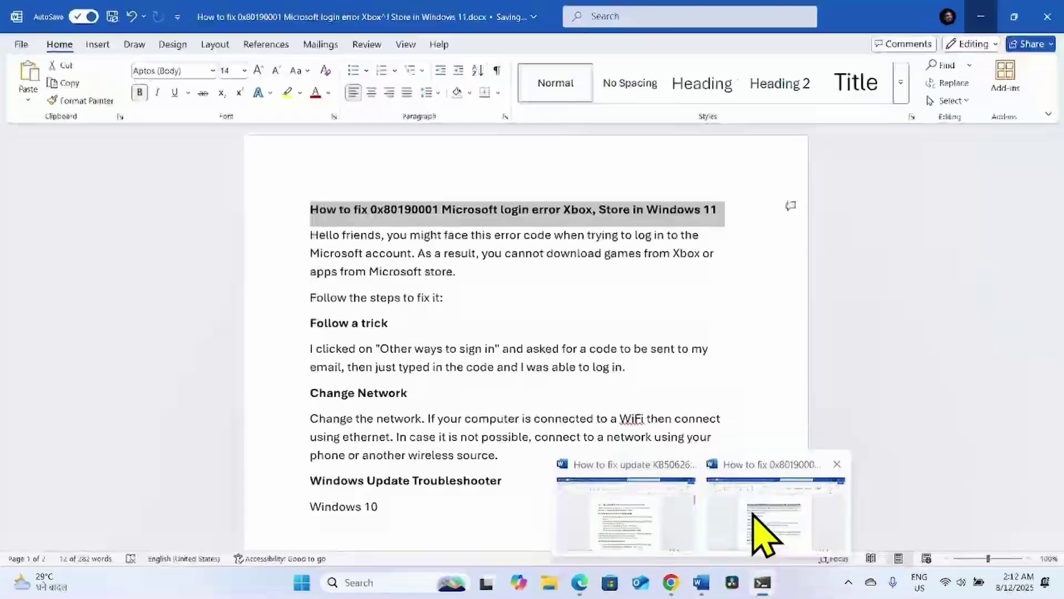
{"action": "left_click", "coordinate": [752, 510]}
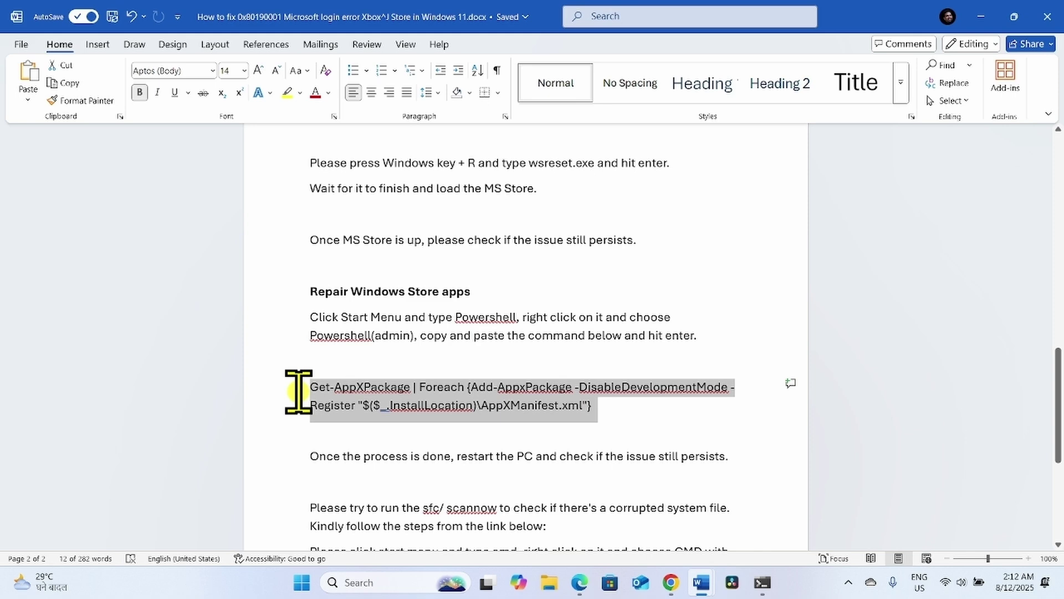
{"action": "right_click", "coordinate": [386, 404]}
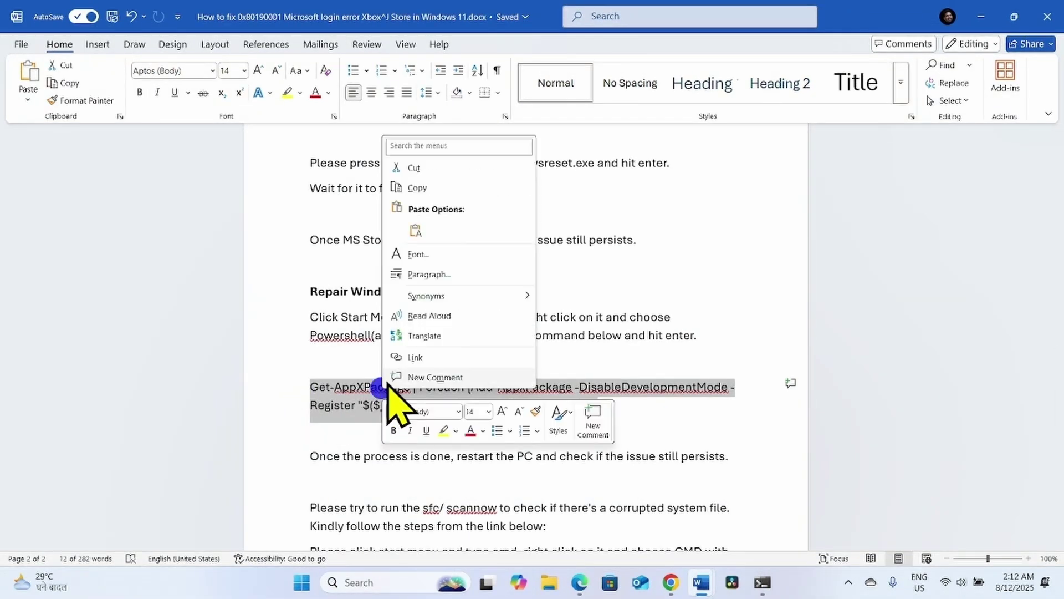
{"action": "left_click", "coordinate": [417, 188]}
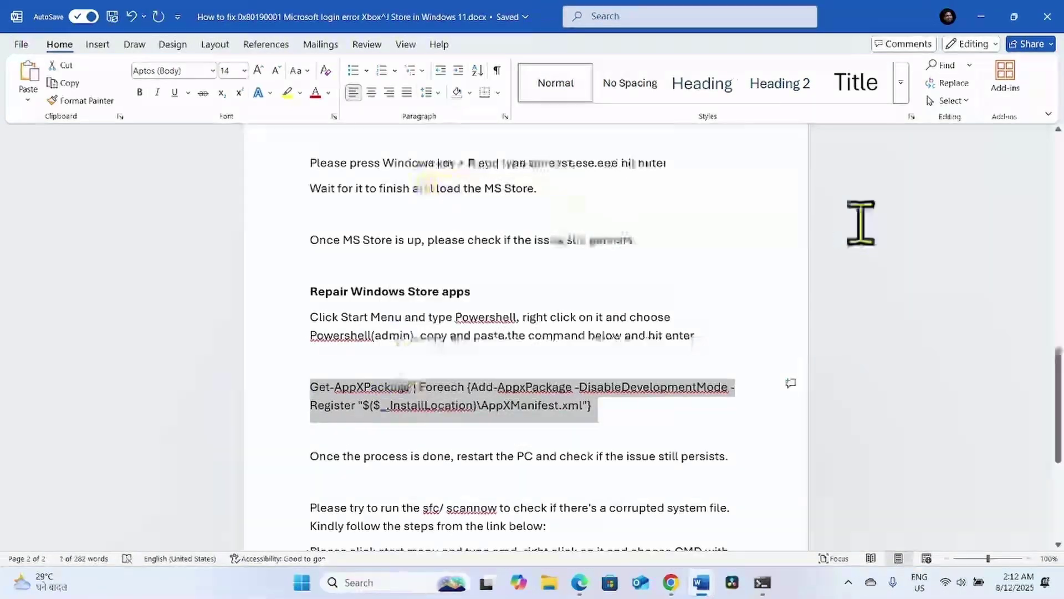
{"action": "left_click", "coordinate": [981, 17]}
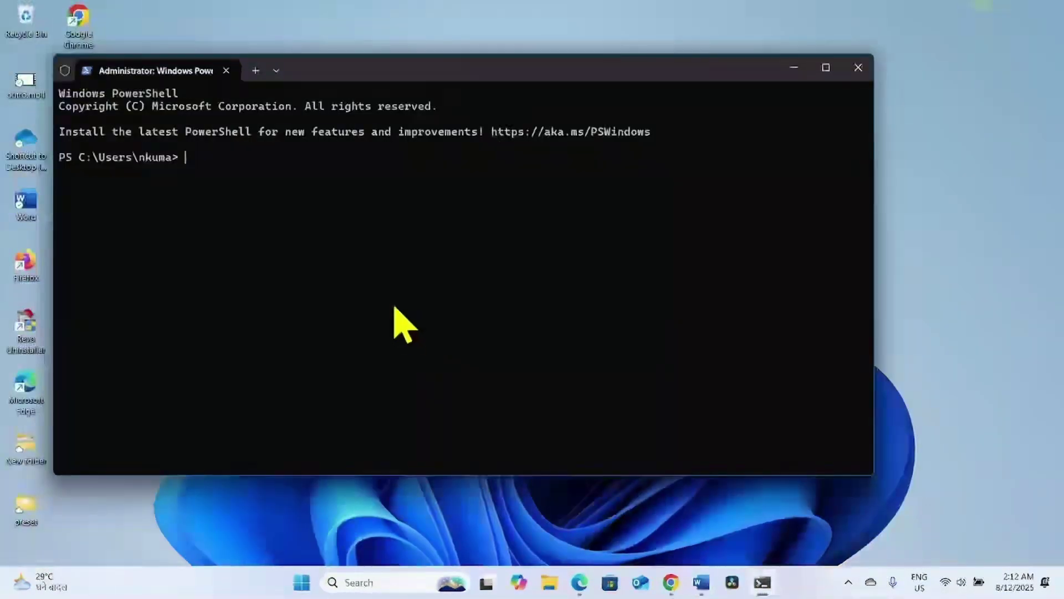
- Paste and run the Get-AppXPackage re-registration command in admin PowerShell, then close the terminal
{"action": "right_click", "coordinate": [216, 162]}
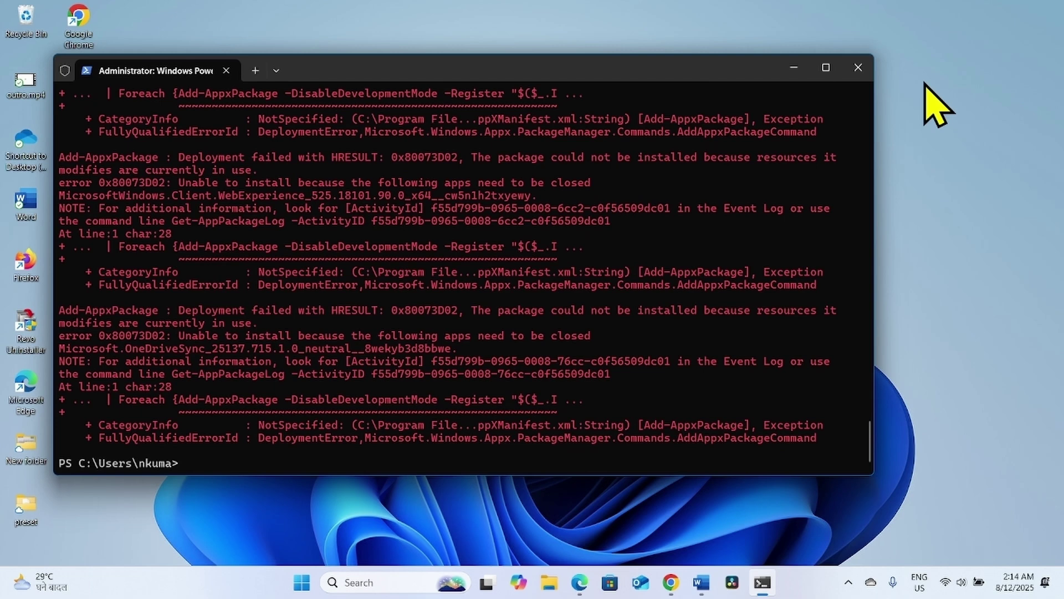
{"action": "left_click", "coordinate": [858, 68]}
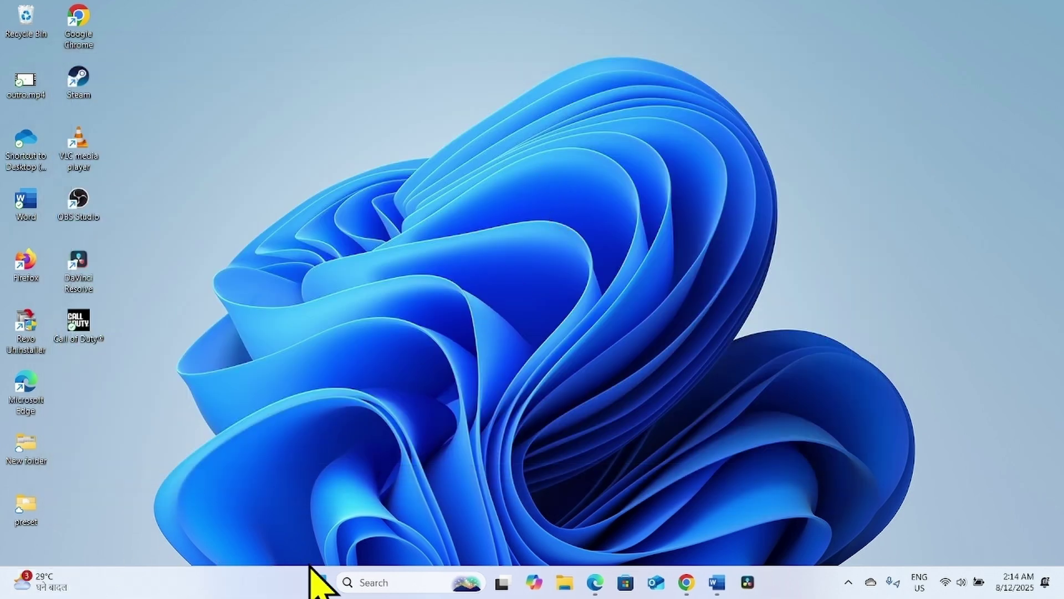
{"action": "left_click", "coordinate": [318, 583]}
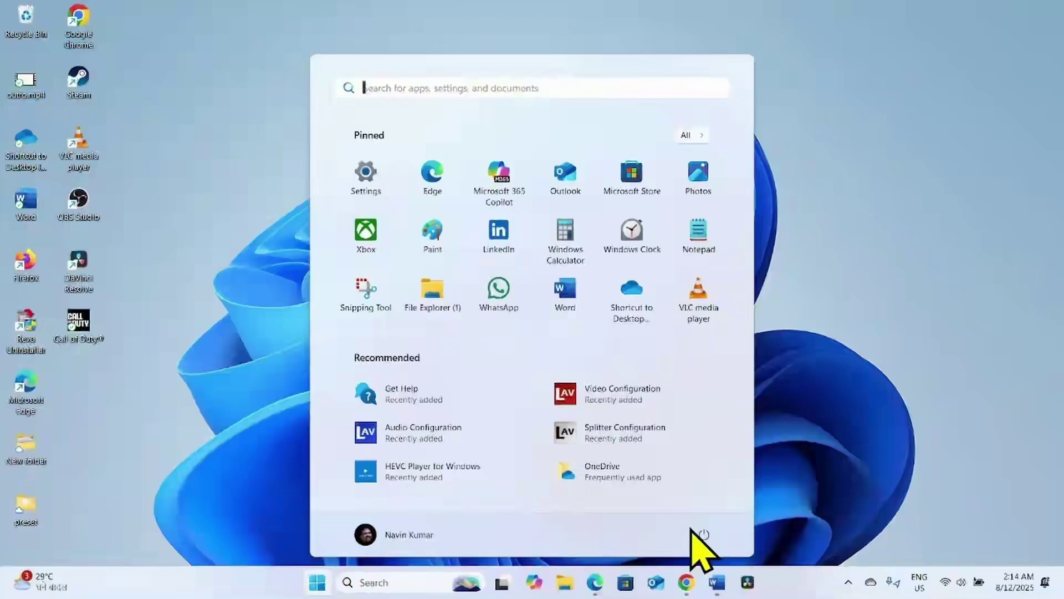
{"action": "left_click", "coordinate": [697, 531]}
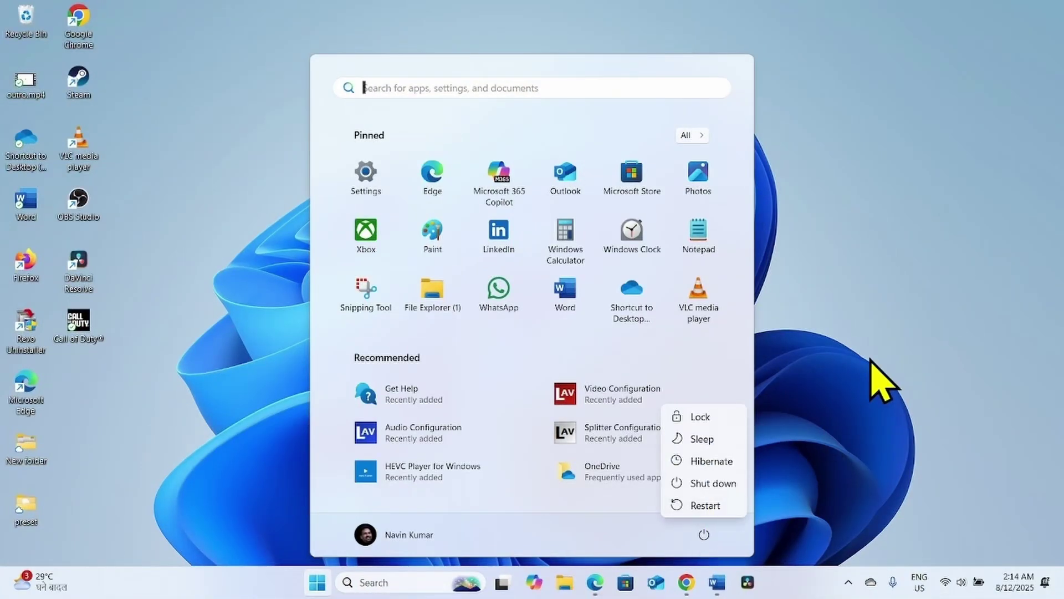
{"action": "left_click", "coordinate": [885, 332]}
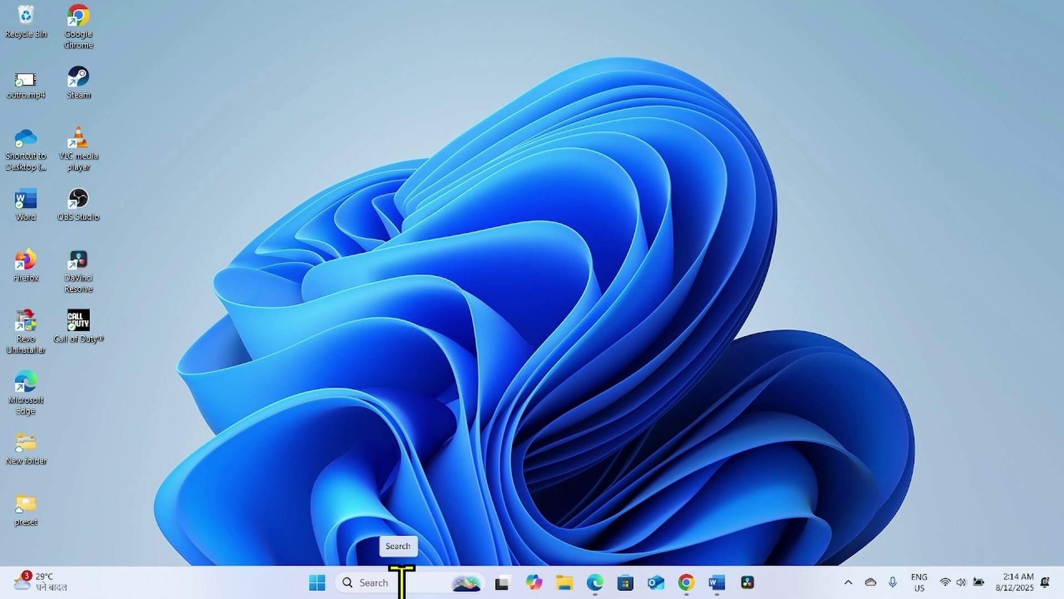
- Search for cmd and run Command Prompt as administrator, approving the UAC prompt
{"action": "left_click", "coordinate": [402, 582]}
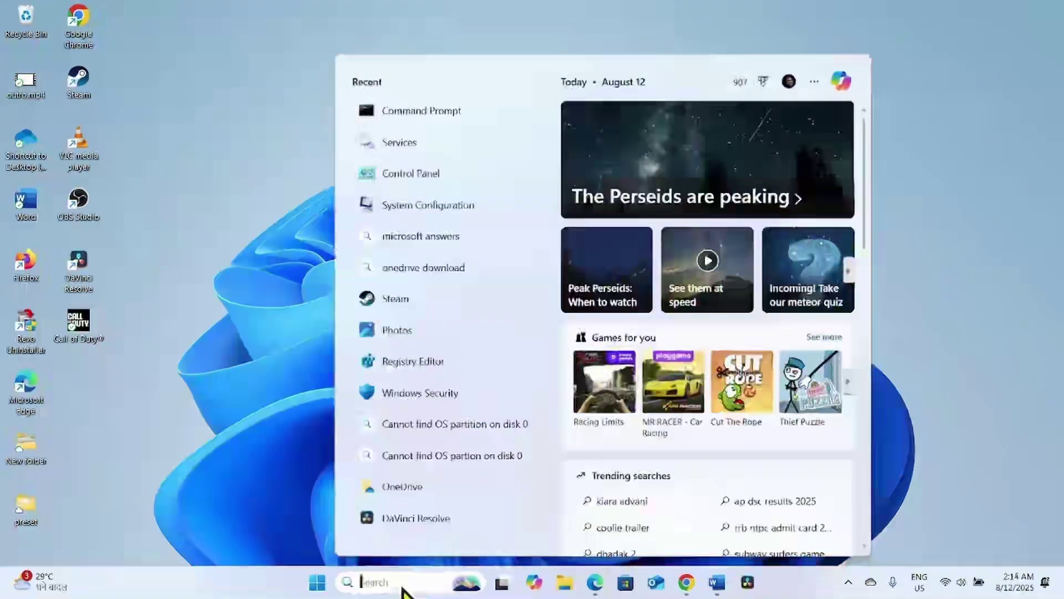
{"action": "type", "text": "cmd"}
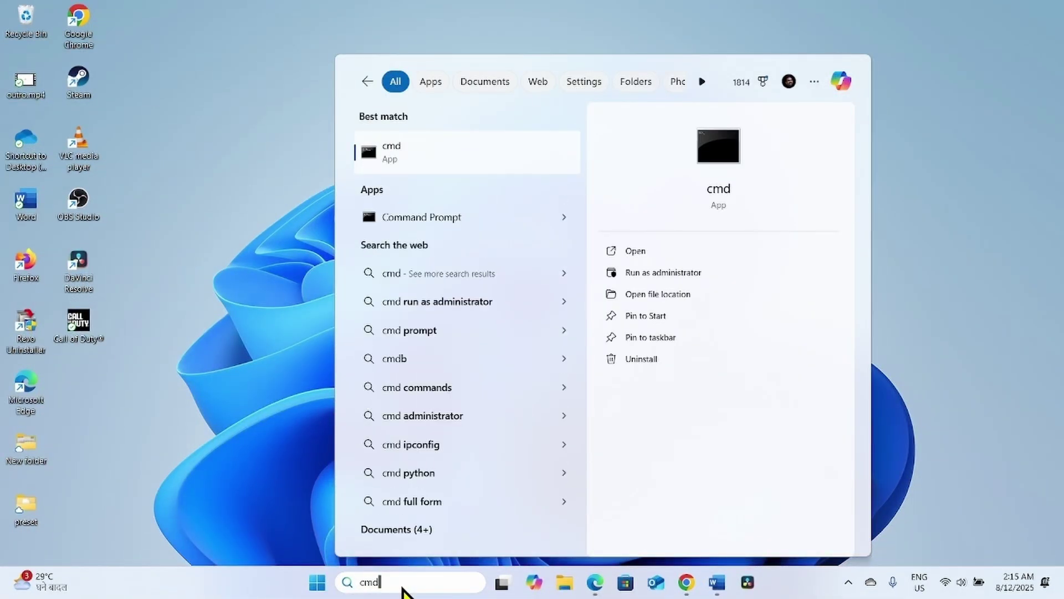
{"action": "right_click", "coordinate": [425, 218]}
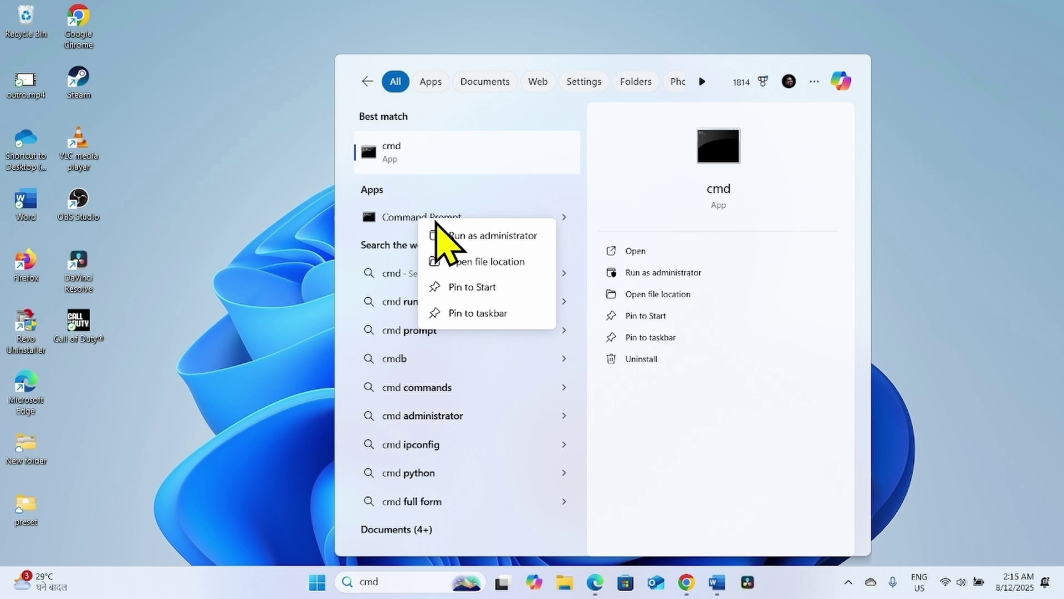
{"action": "left_click", "coordinate": [462, 239]}
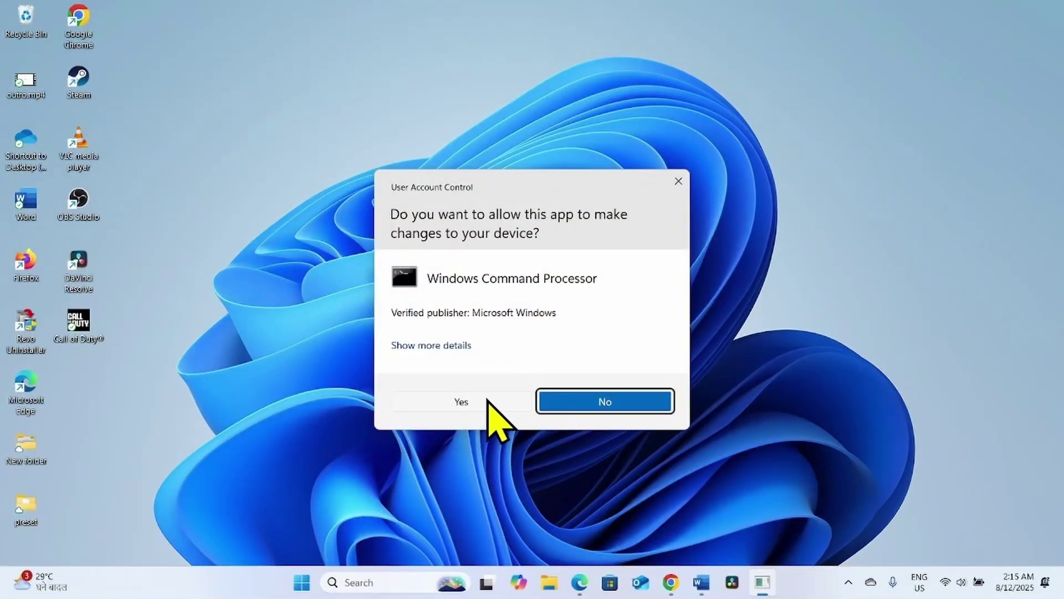
{"action": "left_click", "coordinate": [488, 399]}
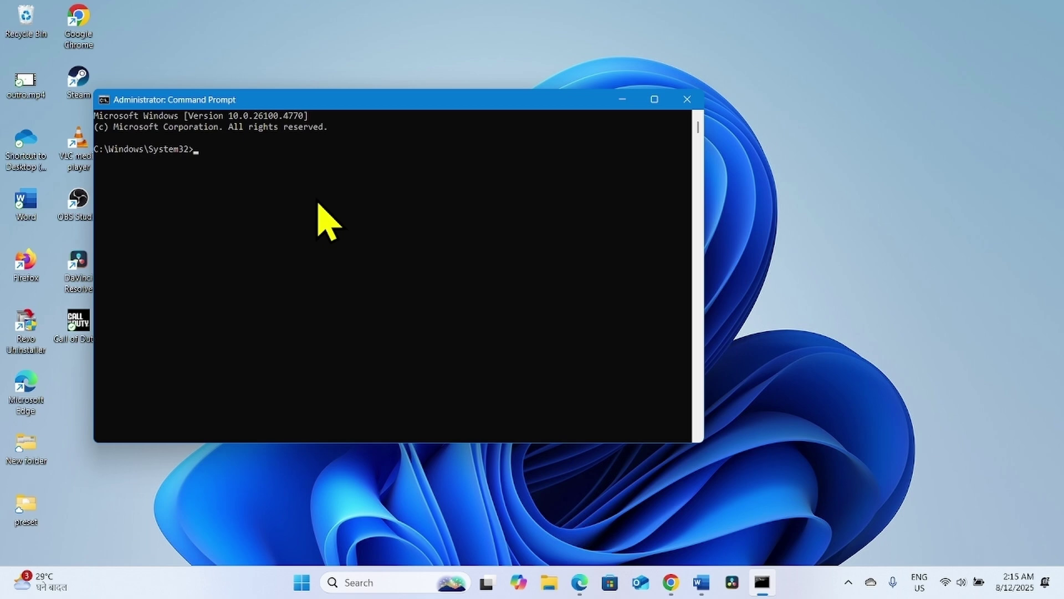
- Enter the sfc /scannow system file check command at the administrator Command Prompt
{"action": "type", "text": "sfc"}
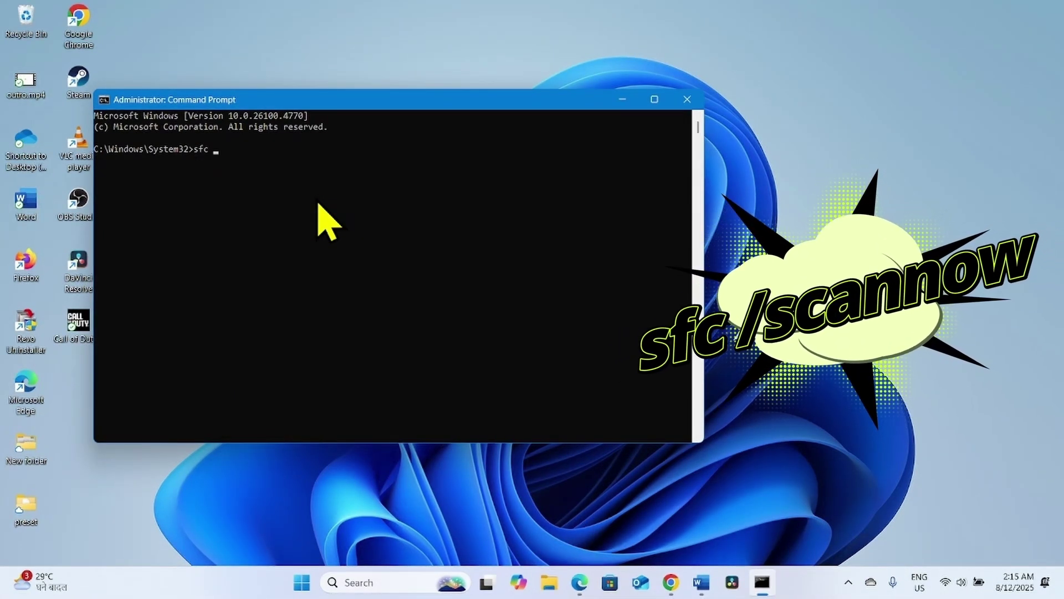
{"action": "type", "text": " /s"}
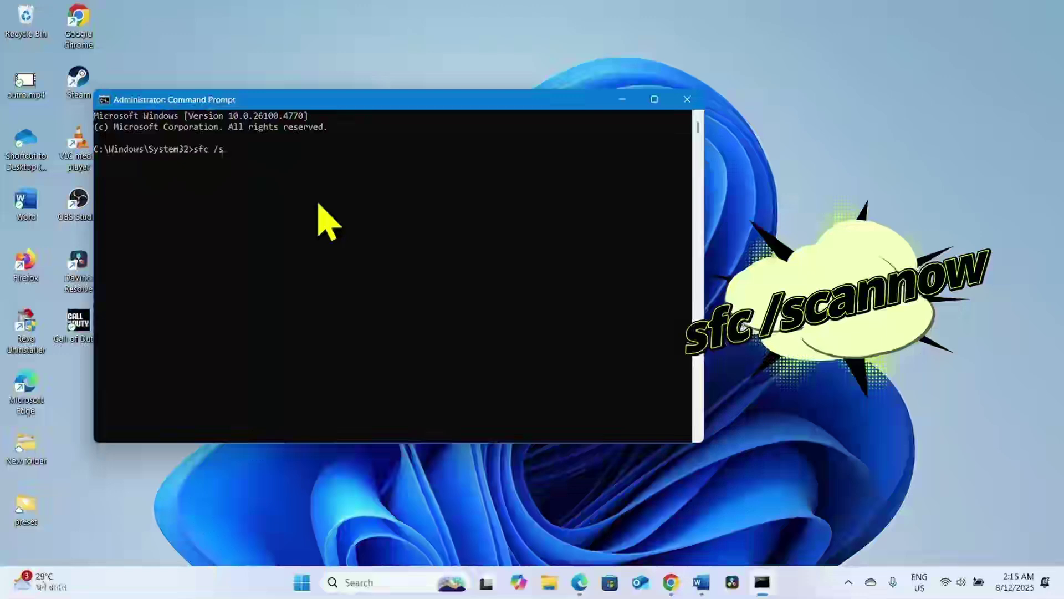
{"action": "type", "text": "canno"}
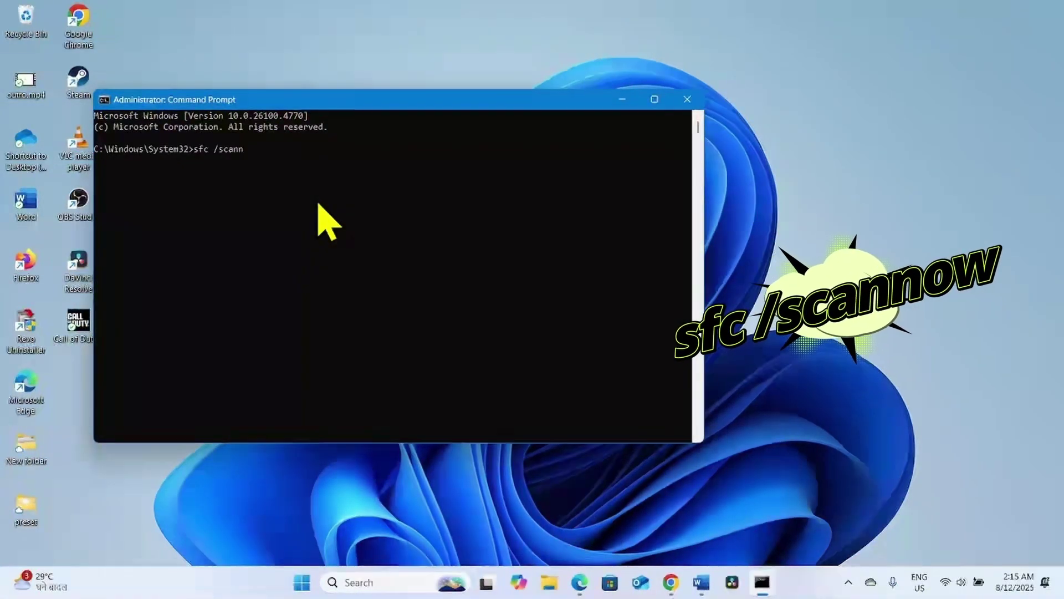
{"action": "type", "text": "w"}
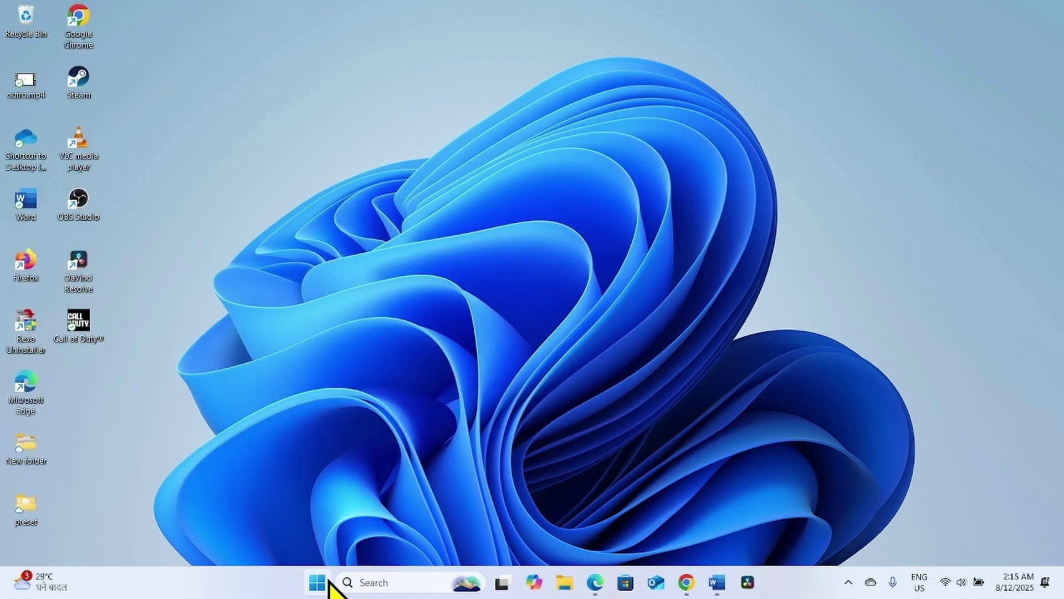
{"action": "left_click", "coordinate": [318, 582]}
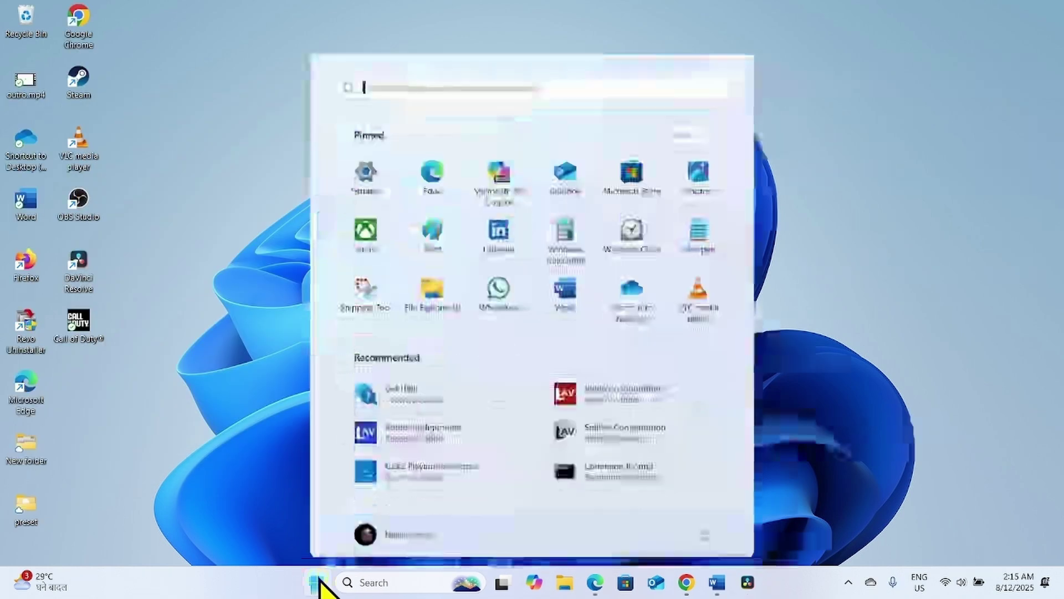
{"action": "left_click", "coordinate": [703, 535]}
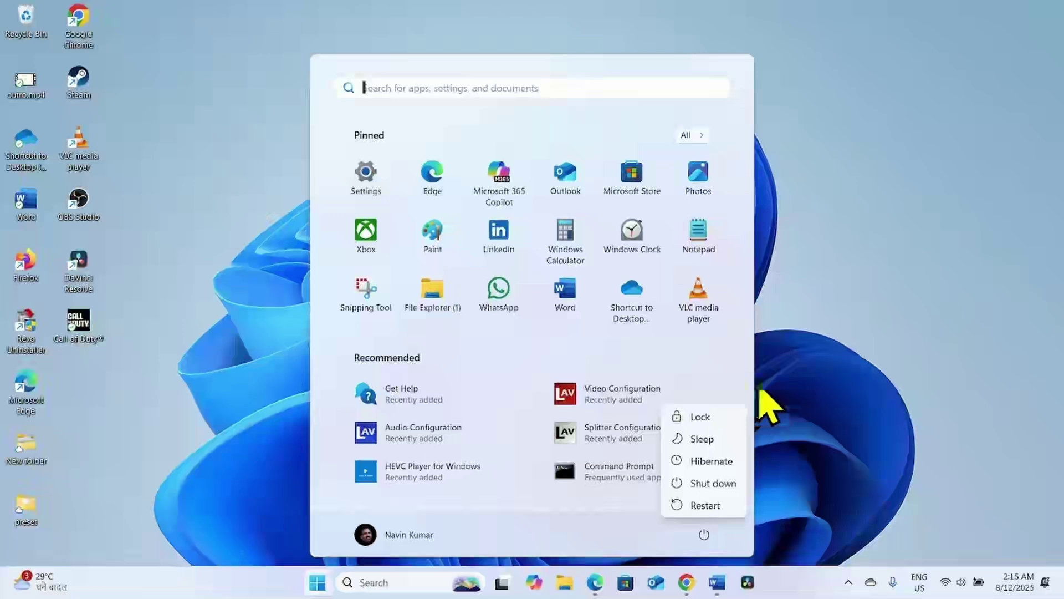
{"action": "left_click", "coordinate": [838, 381]}
{"action": "left_click", "coordinate": [838, 381]}
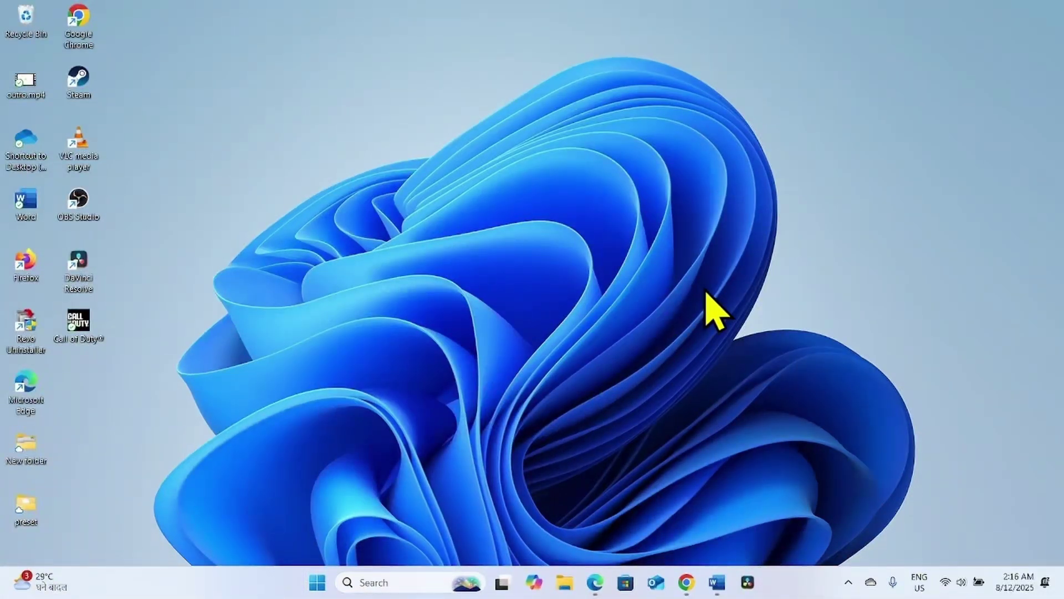